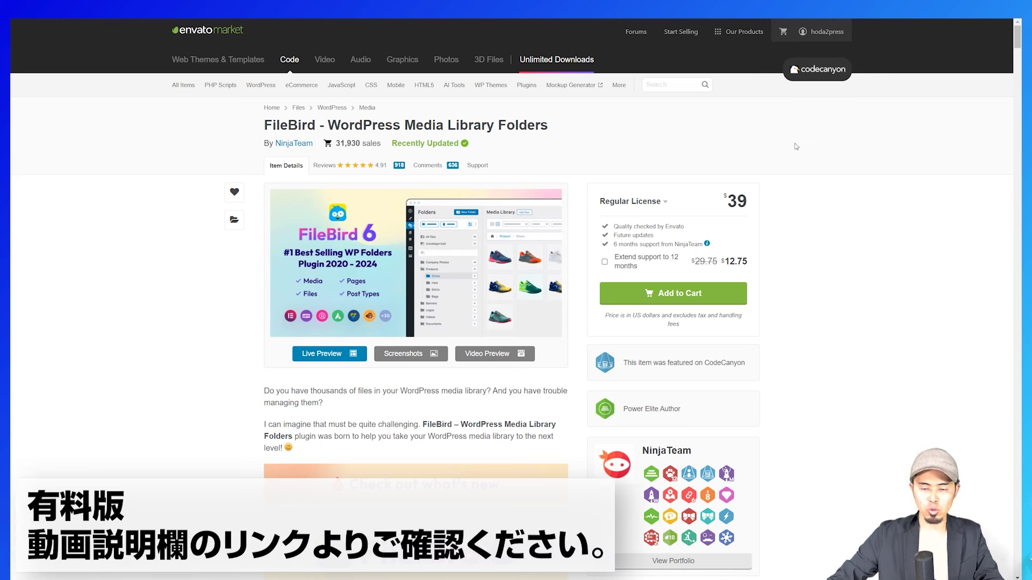
pyautogui.scroll(-5, 824, 138)
pyautogui.scroll(5, 860, 136)
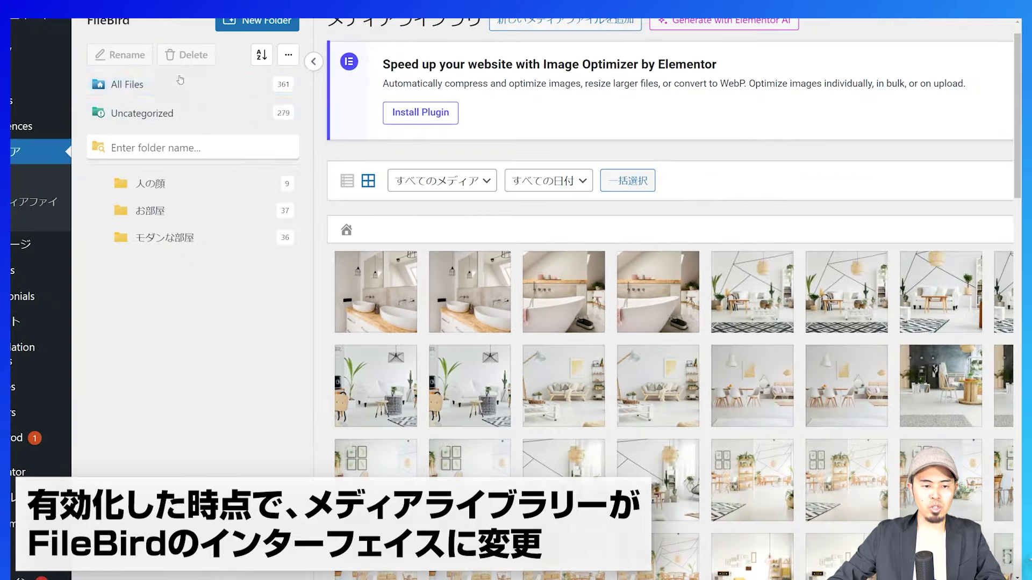
# Step: Create a new media library folder named 北欧の部屋
pyautogui.click(180, 82)
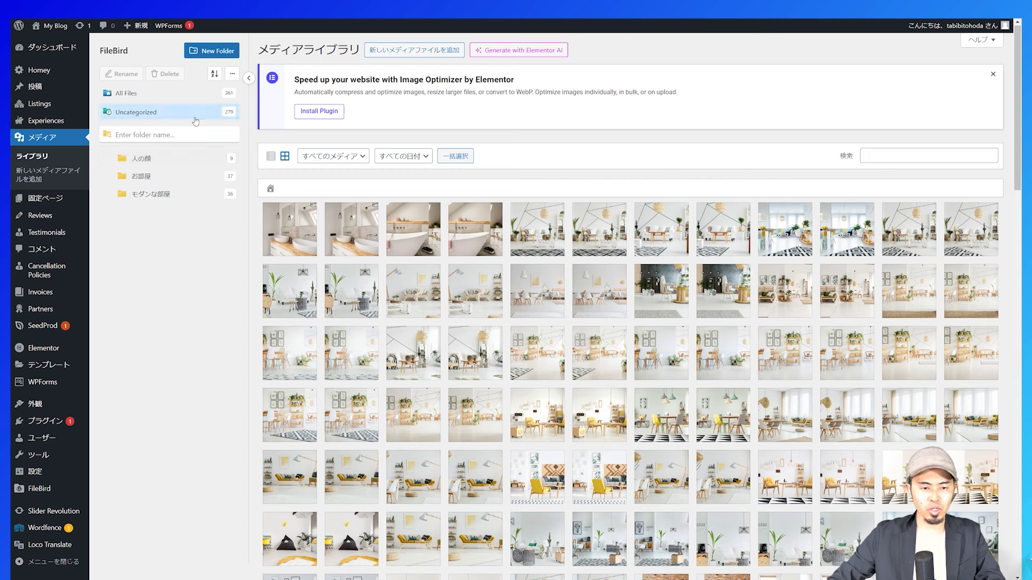
pyautogui.click(209, 52)
pyautogui.press('BackSpace')
pyautogui.press('BackSpace')
pyautogui.press('BackSpace')
pyautogui.press('BackSpace')
pyautogui.press('BackSpace')
pyautogui.press('BackSpace')
pyautogui.press('BackSpace')
pyautogui.press('BackSpace')
pyautogui.press('BackSpace')
pyautogui.press('BackSpace')
pyautogui.write('北欧の部屋')
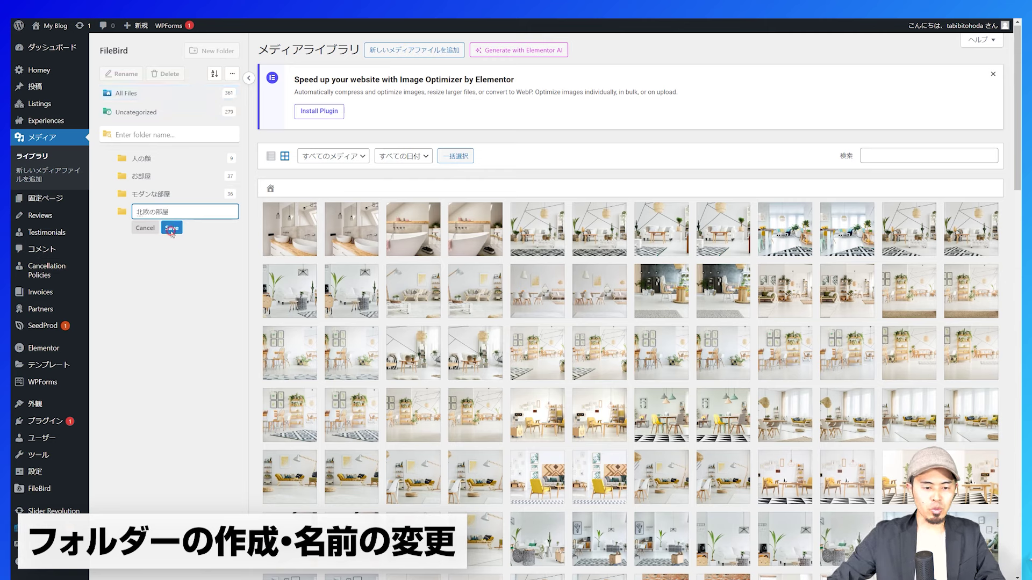
pyautogui.click(171, 230)
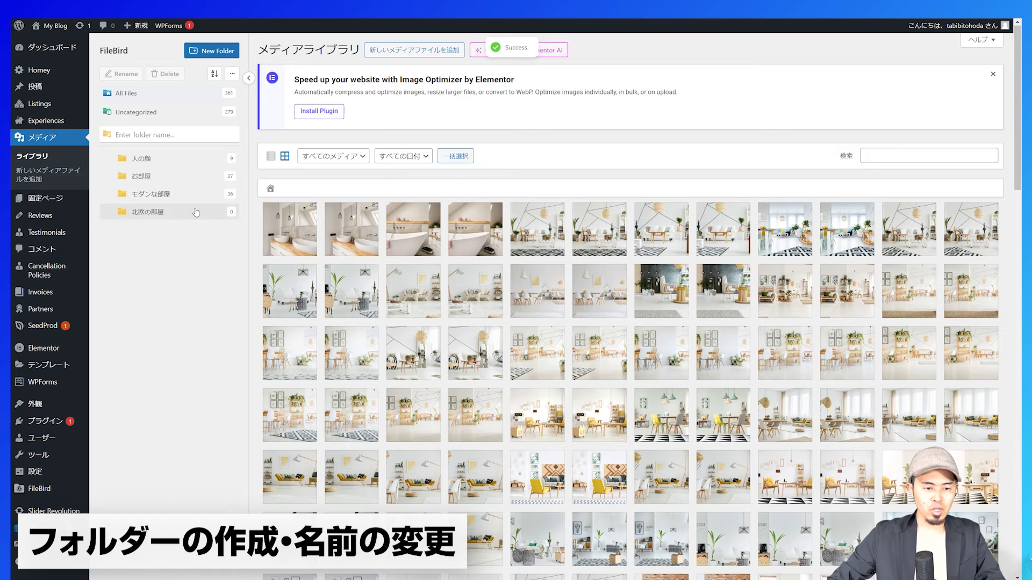
# Step: Show the uncategorized files and move one white living-room image into the 北欧の部屋 folder
pyautogui.click(146, 98)
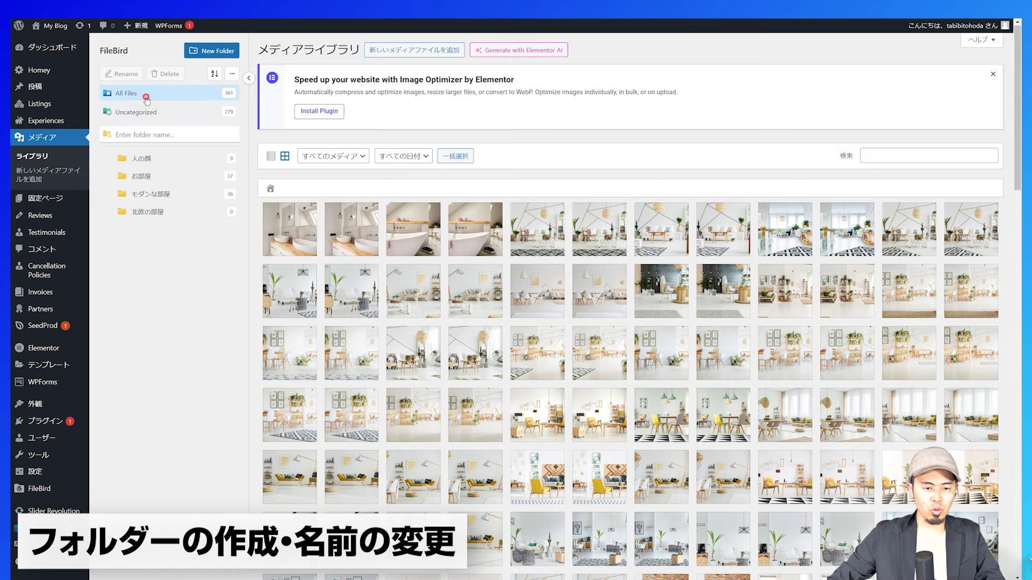
pyautogui.scroll(-2, 505, 274)
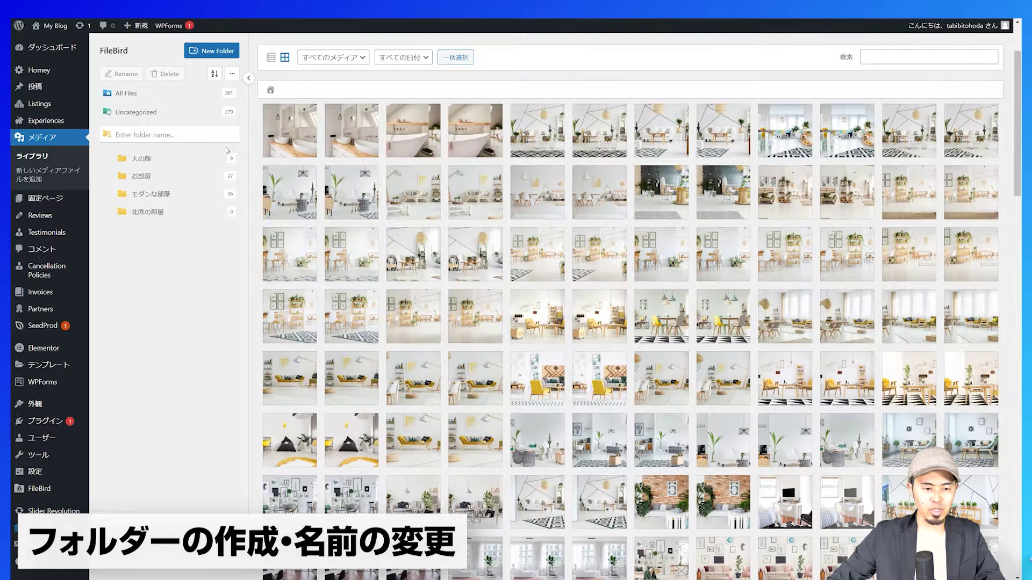
pyautogui.click(140, 114)
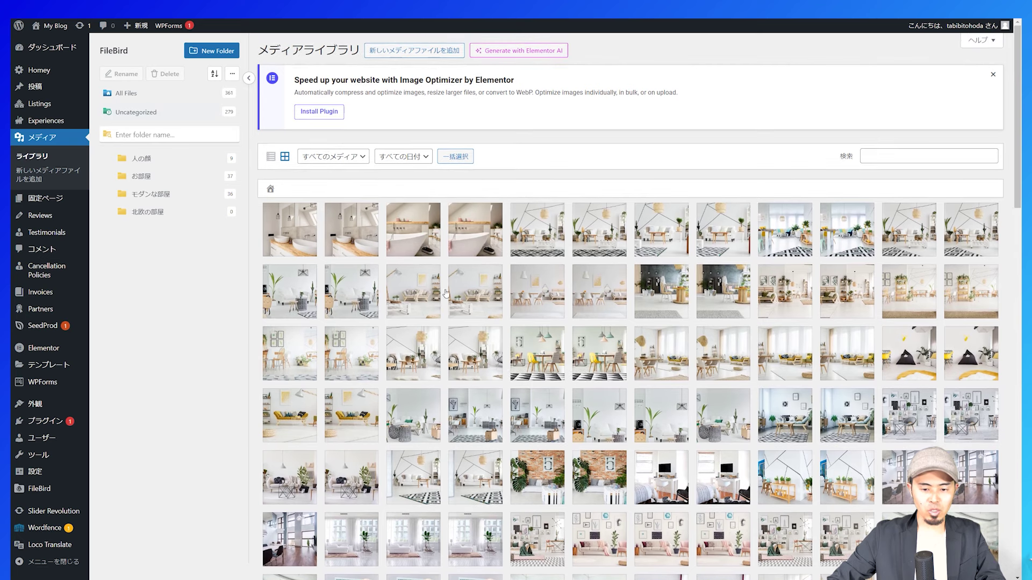
pyautogui.moveTo(480, 297); pyautogui.dragTo(162, 215)
pyautogui.moveTo(485, 293); pyautogui.dragTo(167, 216)
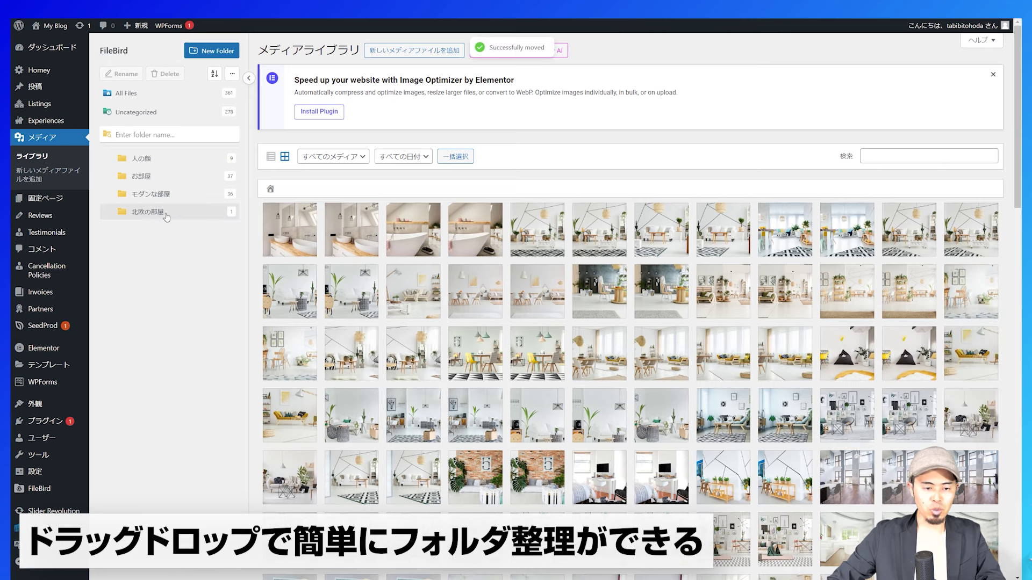
# Step: Open the 北欧の部屋 folder, view the details of its image and close them
pyautogui.click(166, 216)
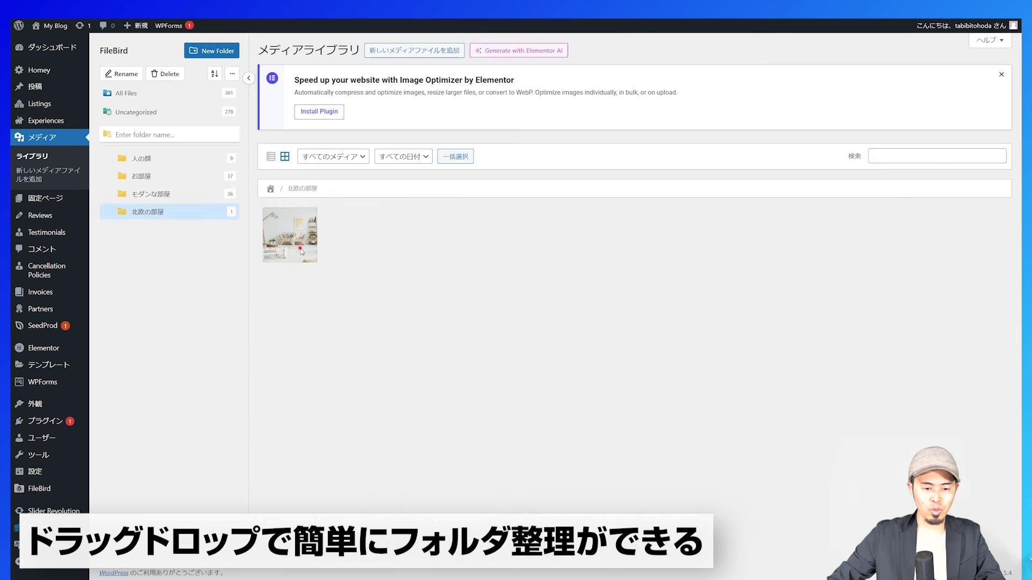
pyautogui.click(306, 247)
pyautogui.click(994, 44)
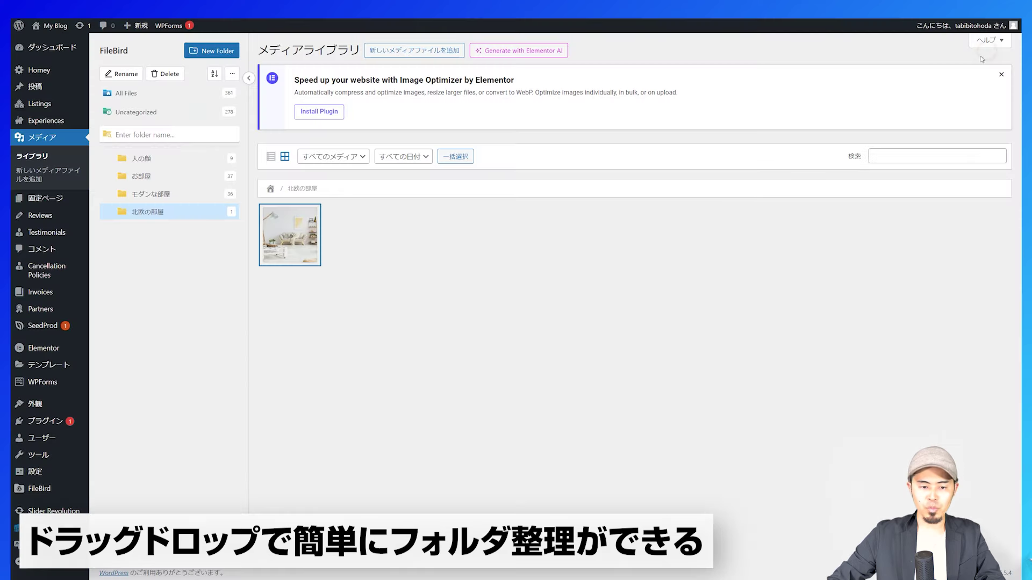
# Step: Bulk-select eight consecutive room images in the third row of the uncategorized files, move them into 北欧の部屋, and end bulk selection in that folder
pyautogui.click(151, 120)
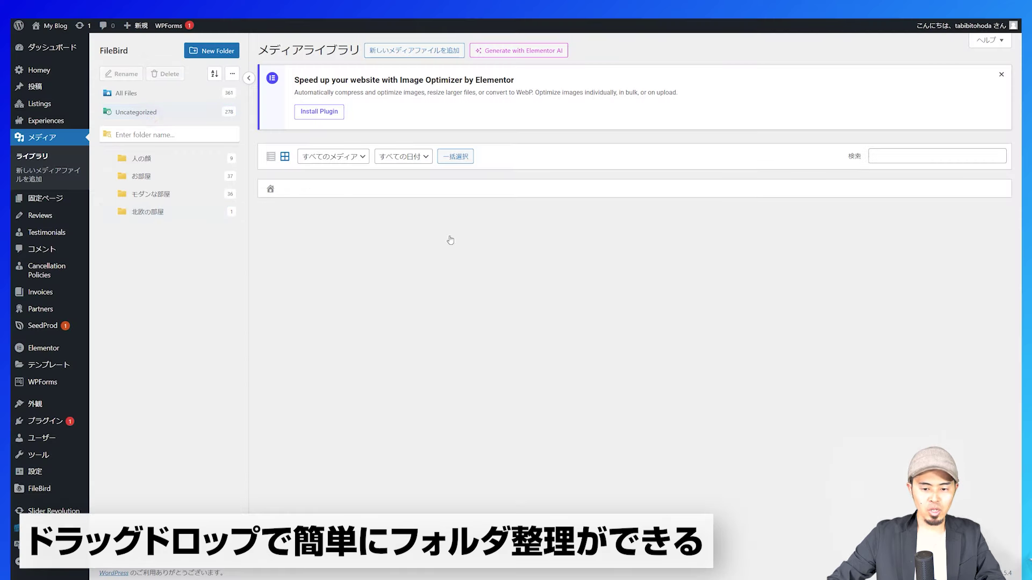
pyautogui.scroll(-1, 486, 290)
pyautogui.scroll(1, 487, 290)
pyautogui.click(457, 156)
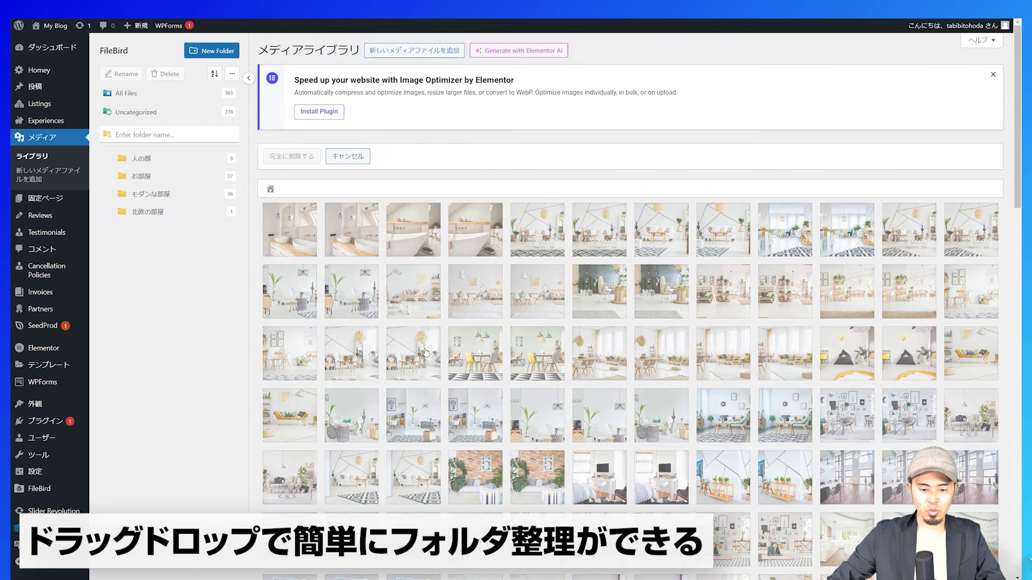
pyautogui.click(442, 350)
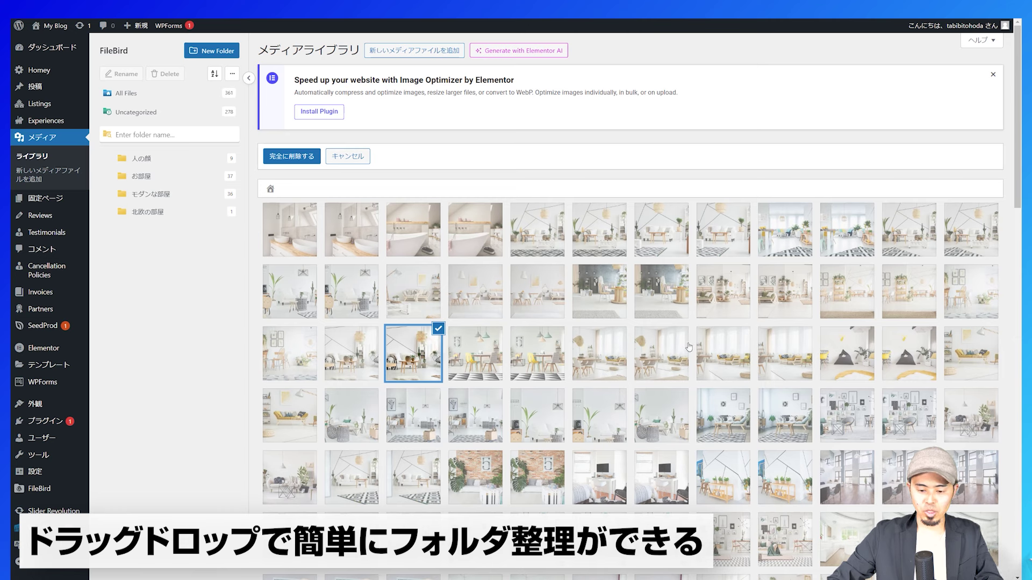
pyautogui.keyDown('shift'); pyautogui.click(825, 364); pyautogui.keyUp('shift')
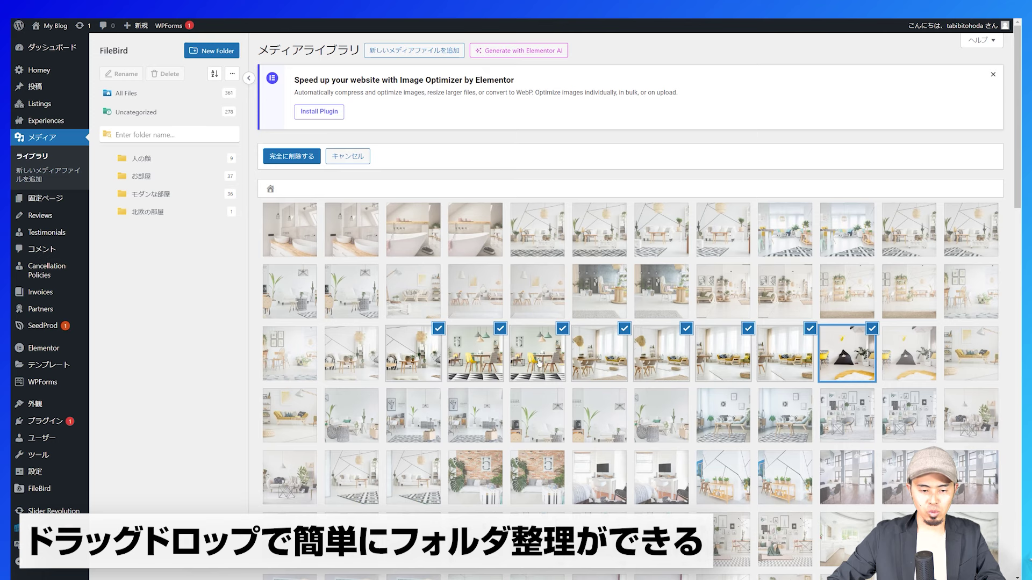
pyautogui.moveTo(540, 357); pyautogui.dragTo(150, 211)
pyautogui.click(183, 212)
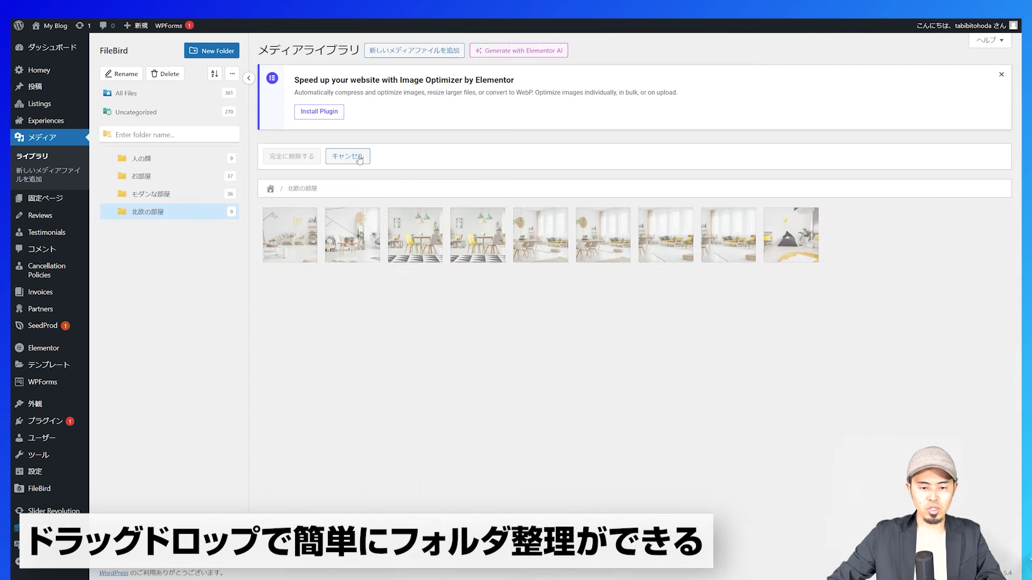
pyautogui.click(358, 158)
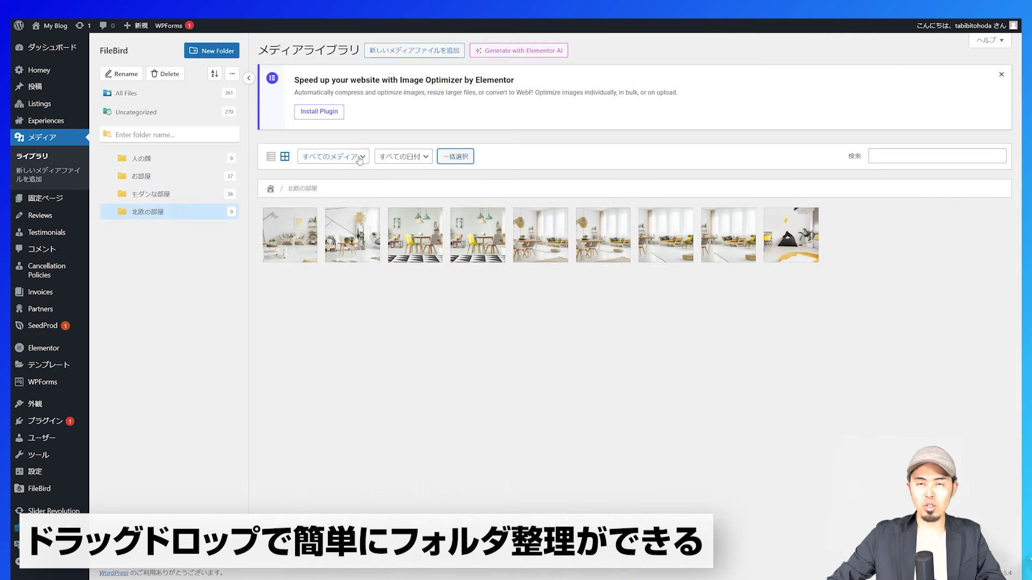
# Step: Create a subfolder named テスト2 inside the 北欧の部屋 folder and open it
pyautogui.rightClick(169, 217)
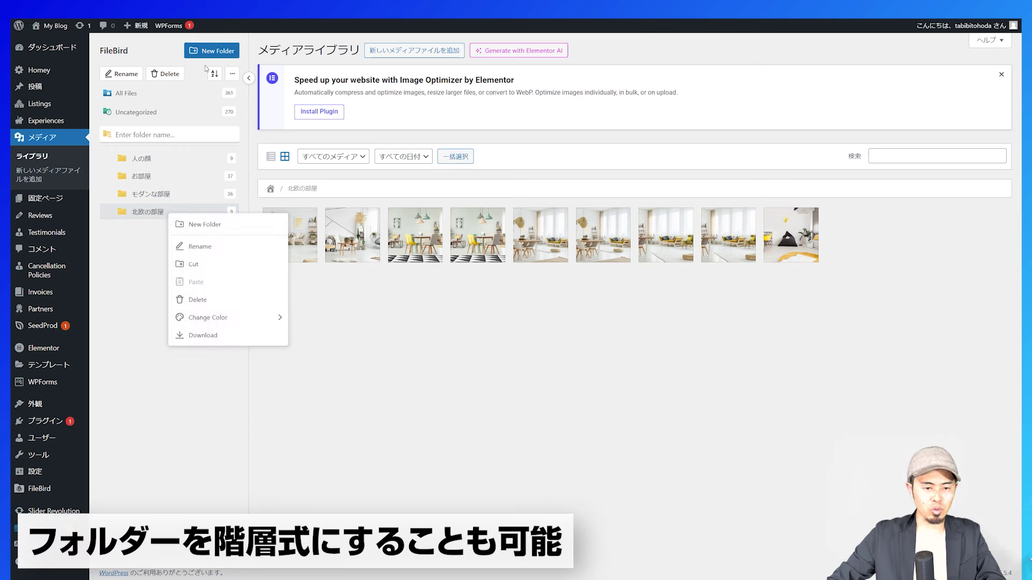
pyautogui.click(218, 225)
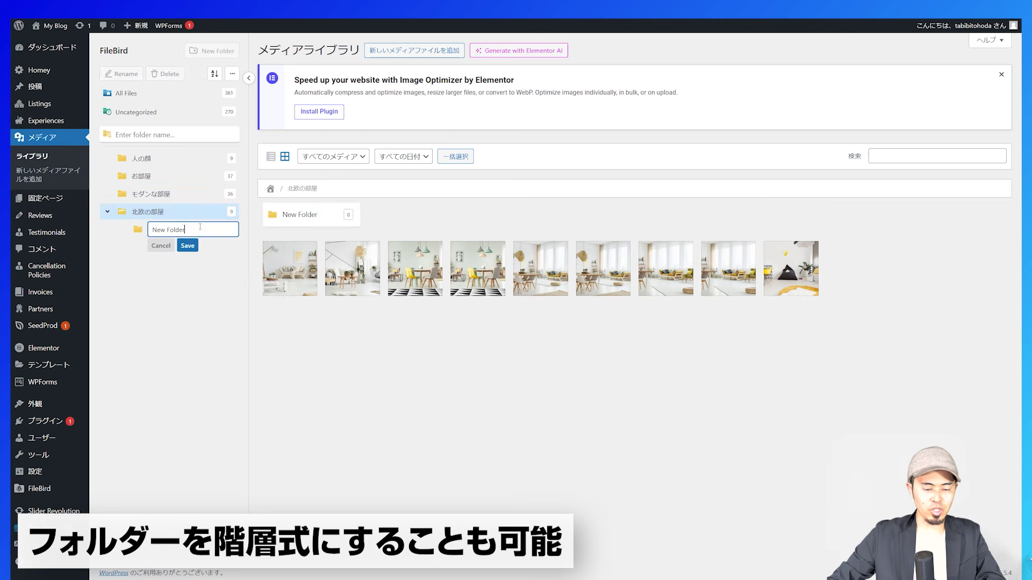
pyautogui.moveTo(207, 227); pyautogui.dragTo(150, 230)
pyautogui.write('テスト')
pyautogui.press('Return')
pyautogui.write('2')
pyautogui.press('Return')
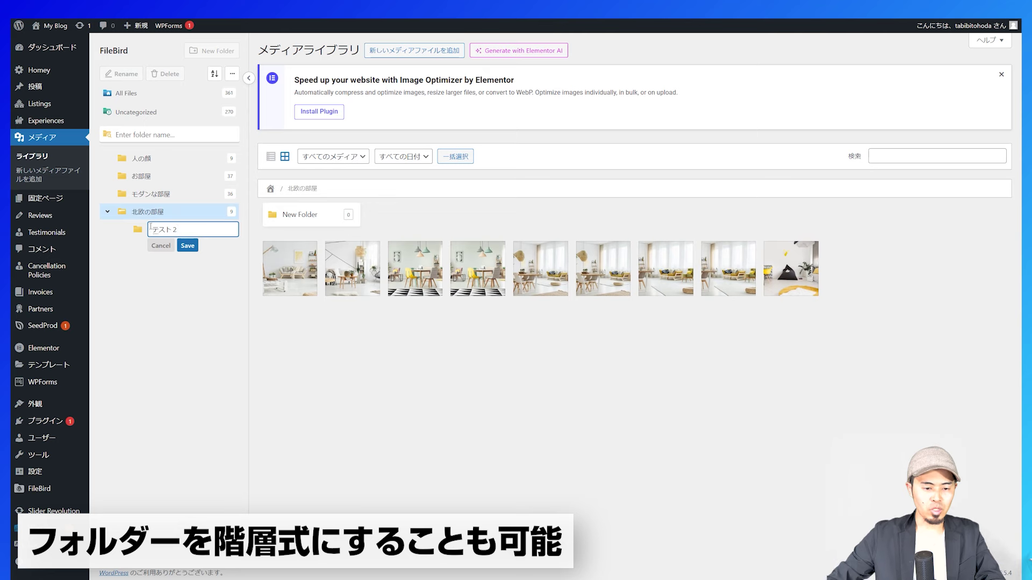
pyautogui.click(186, 246)
pyautogui.click(188, 230)
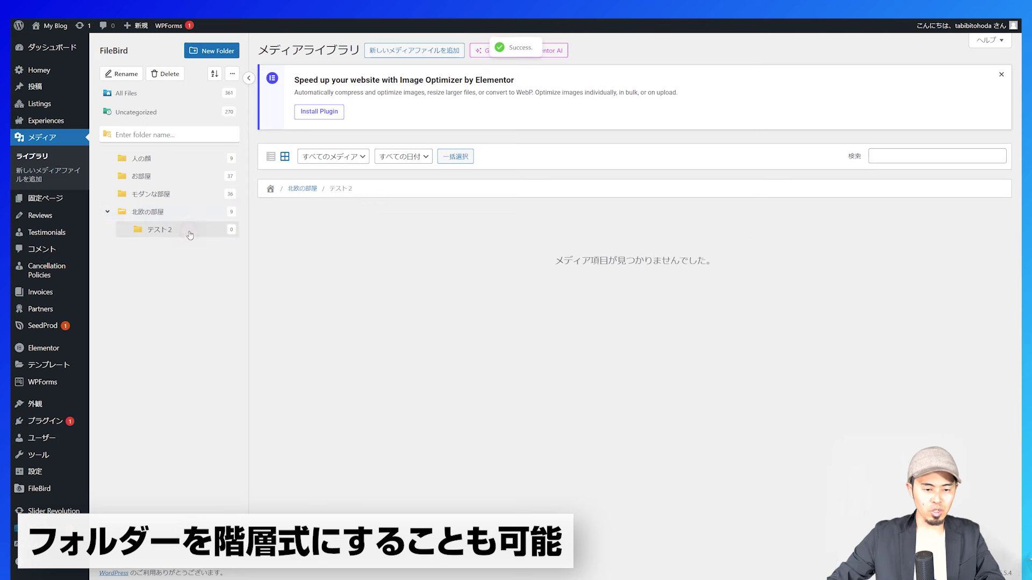
# Step: Bulk-select the two brick-wall plant images in the uncategorized files, move them into the テスト2 subfolder and open it
pyautogui.click(136, 112)
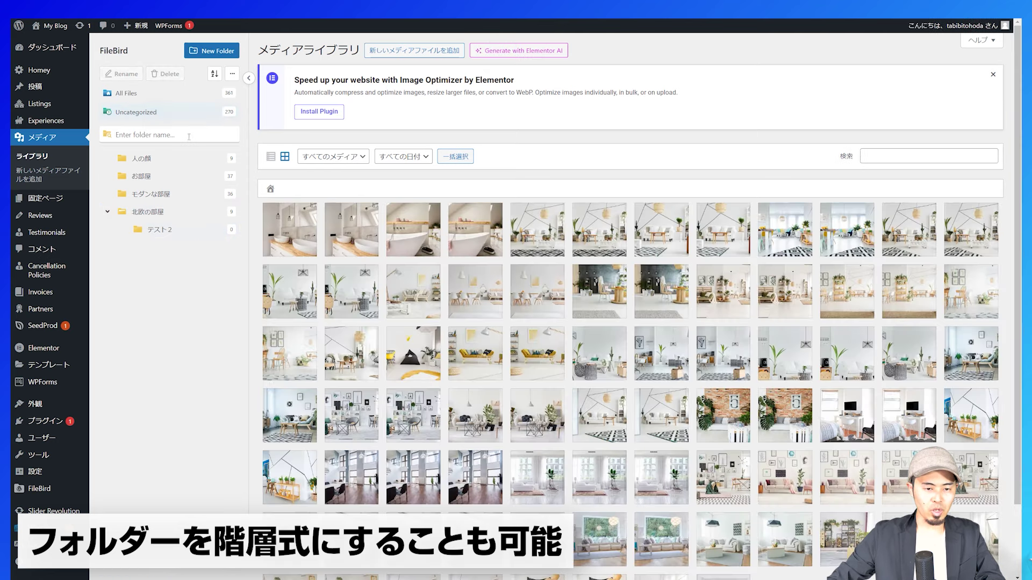
pyautogui.scroll(-2, 478, 296)
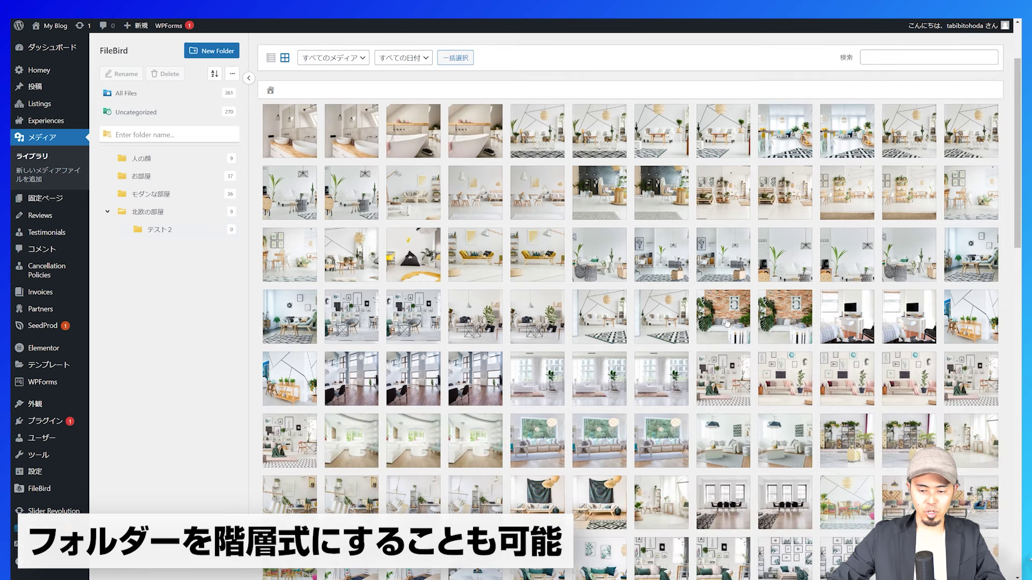
pyautogui.scroll(2, 591, 242)
pyautogui.click(464, 161)
pyautogui.click(725, 411)
pyautogui.click(786, 411)
pyautogui.moveTo(726, 411); pyautogui.dragTo(170, 236)
pyautogui.click(171, 232)
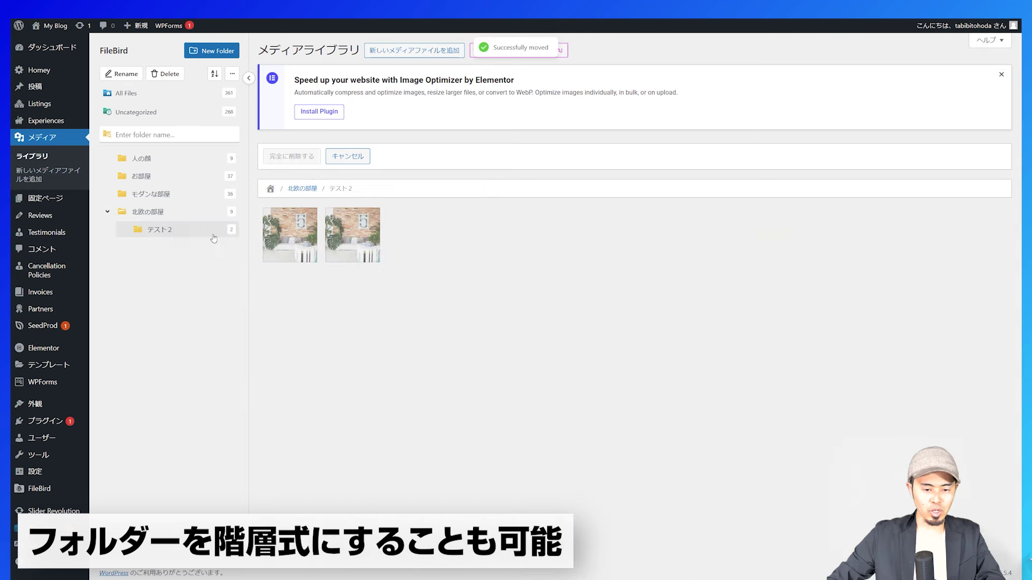
# Step: Open the お部屋 folder and widen the FileBird folder sidebar moderately
pyautogui.click(143, 177)
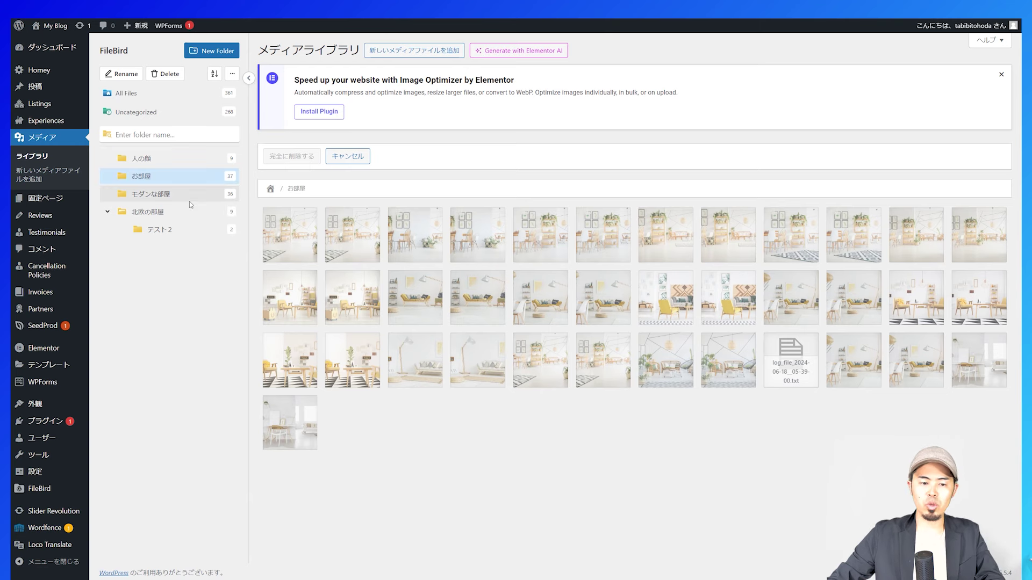
pyautogui.moveTo(248, 203); pyautogui.dragTo(259, 195)
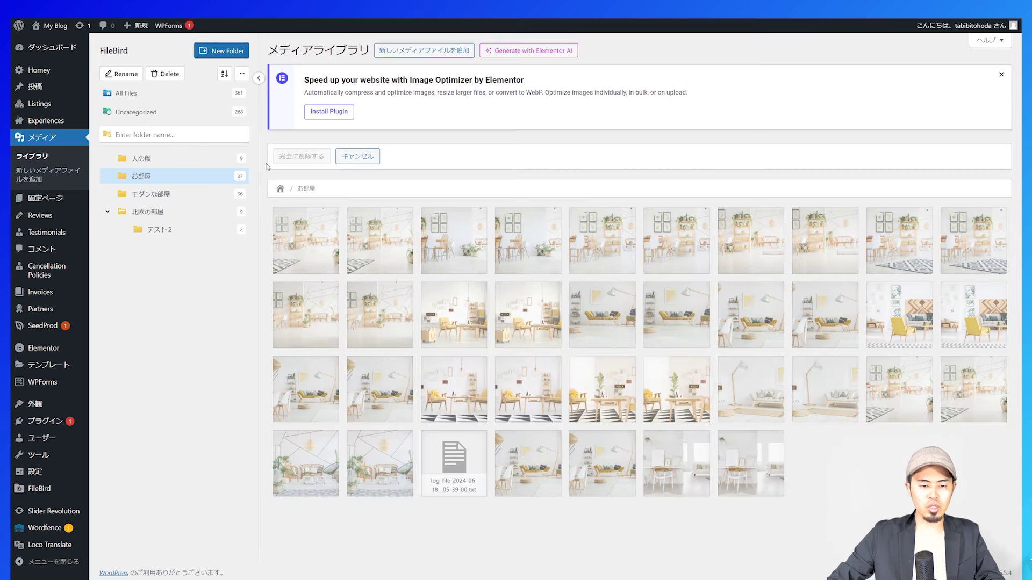
pyautogui.moveTo(257, 236); pyautogui.dragTo(421, 236)
pyautogui.moveTo(422, 304); pyautogui.dragTo(368, 305)
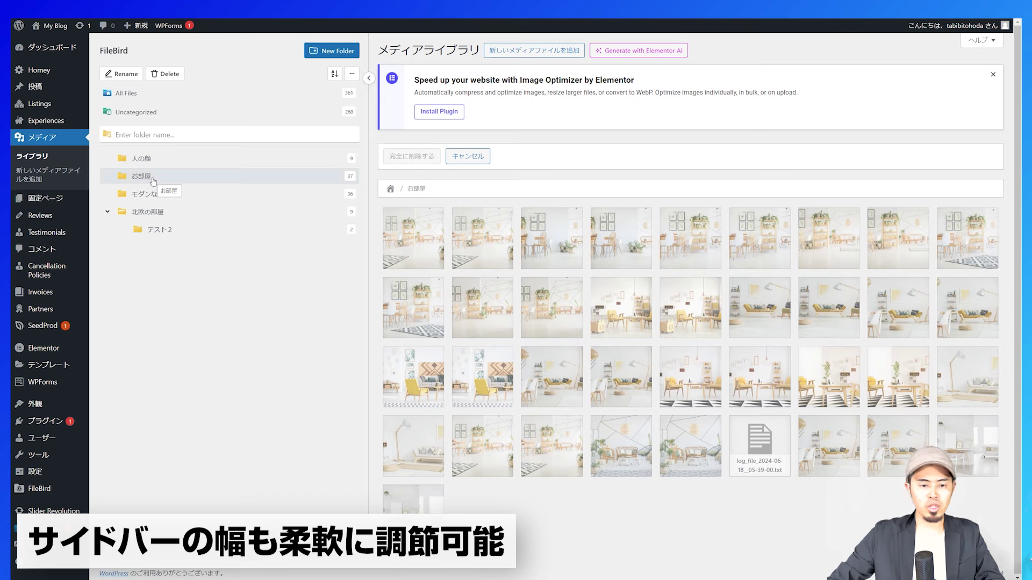
pyautogui.moveTo(370, 305); pyautogui.dragTo(308, 315)
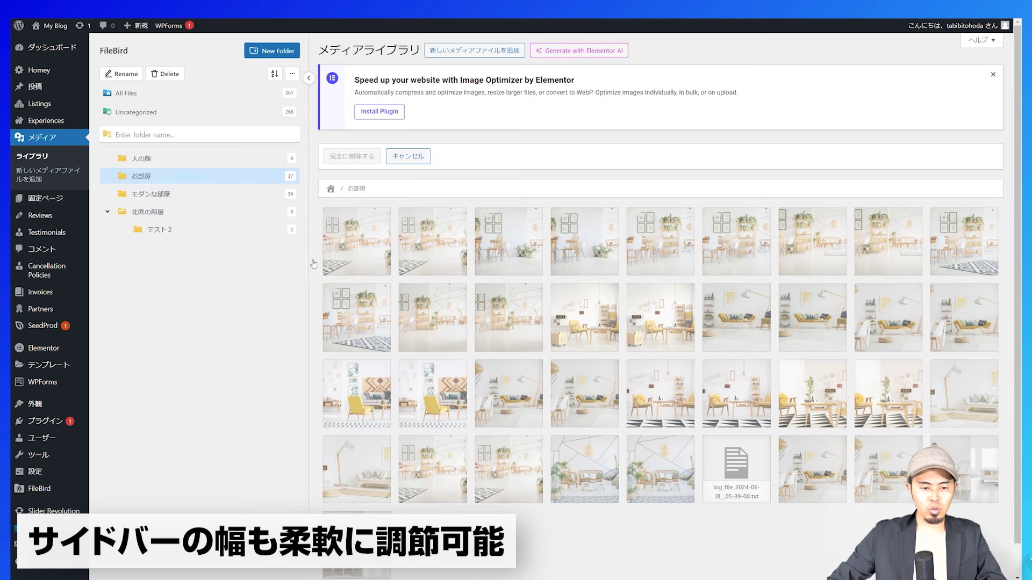
# Step: Sort the media files by name in ascending order
pyautogui.click(276, 74)
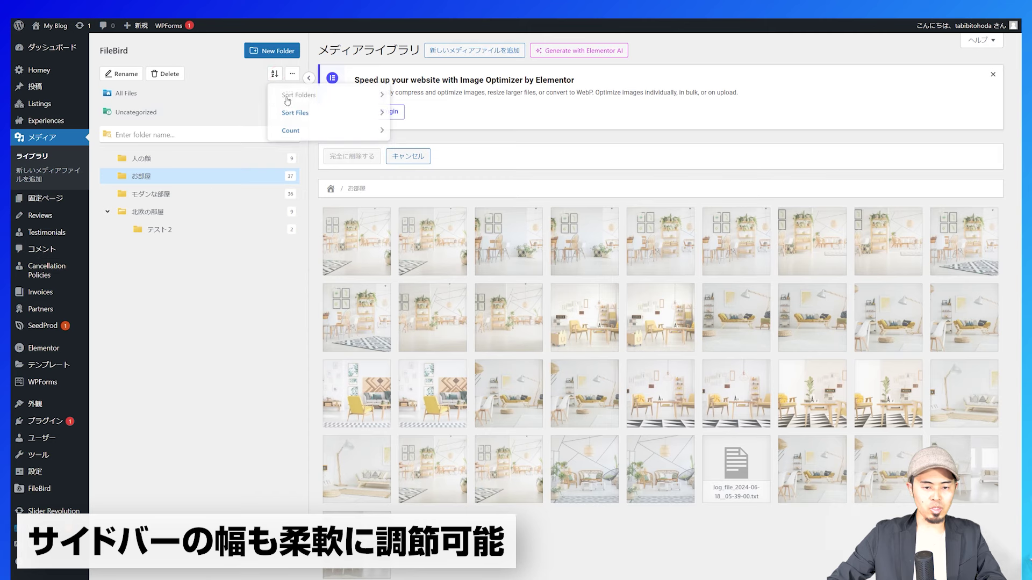
pyautogui.moveTo(369, 123)
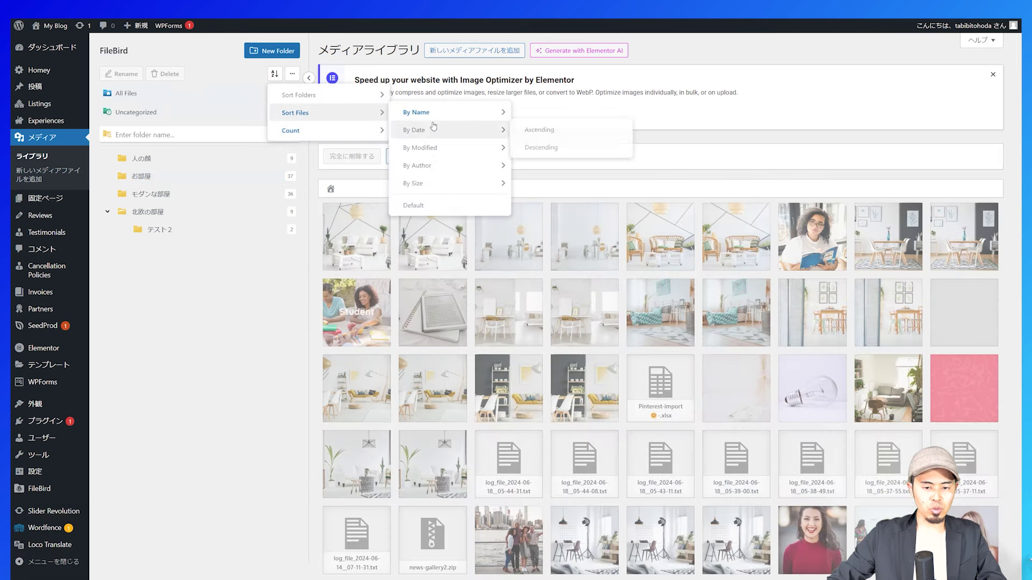
pyautogui.moveTo(430, 112)
pyautogui.click(534, 109)
# Step: Look through the sorting options for folders and files without choosing one
pyautogui.click(274, 74)
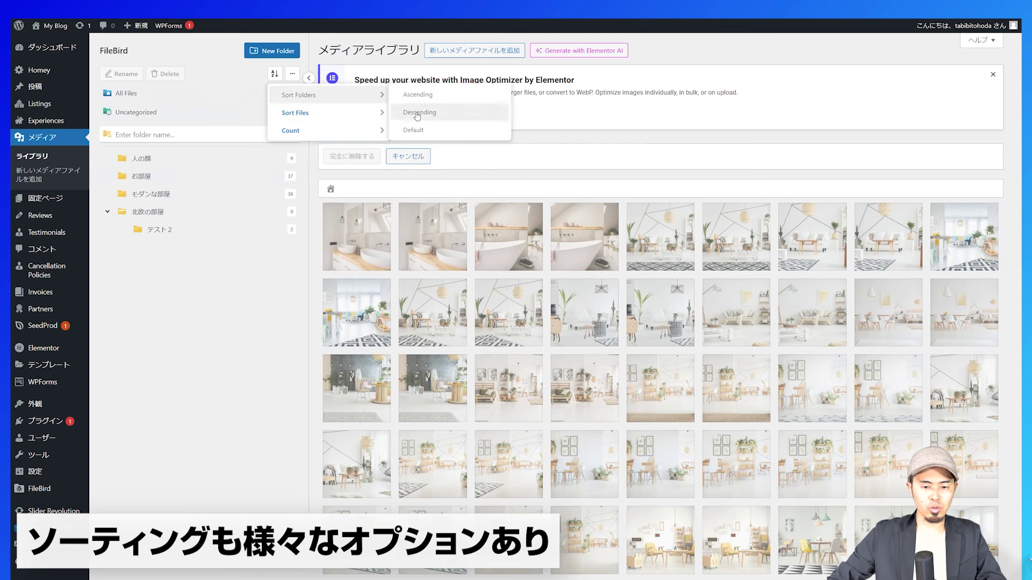
pyautogui.moveTo(370, 112)
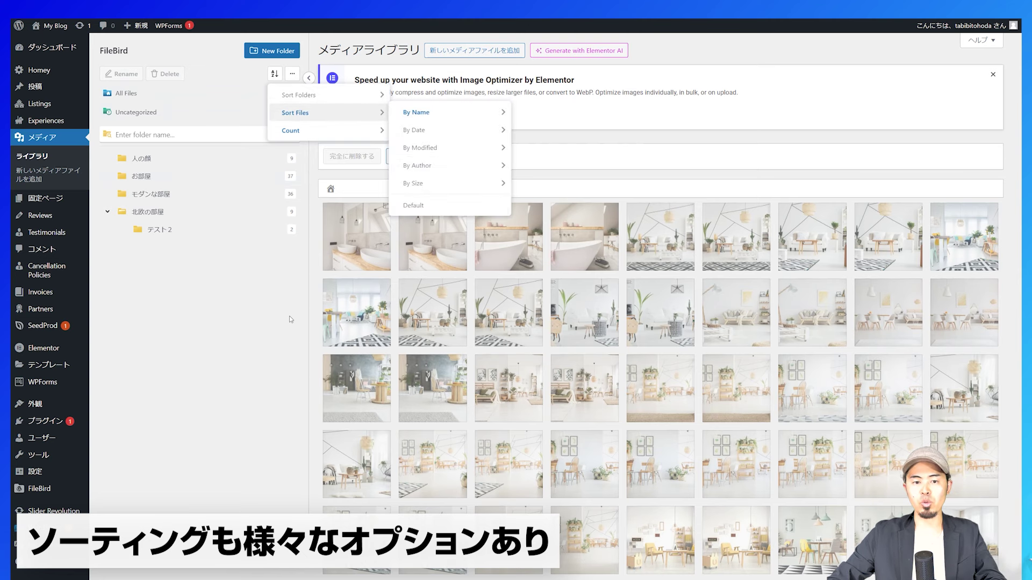
pyautogui.click(211, 352)
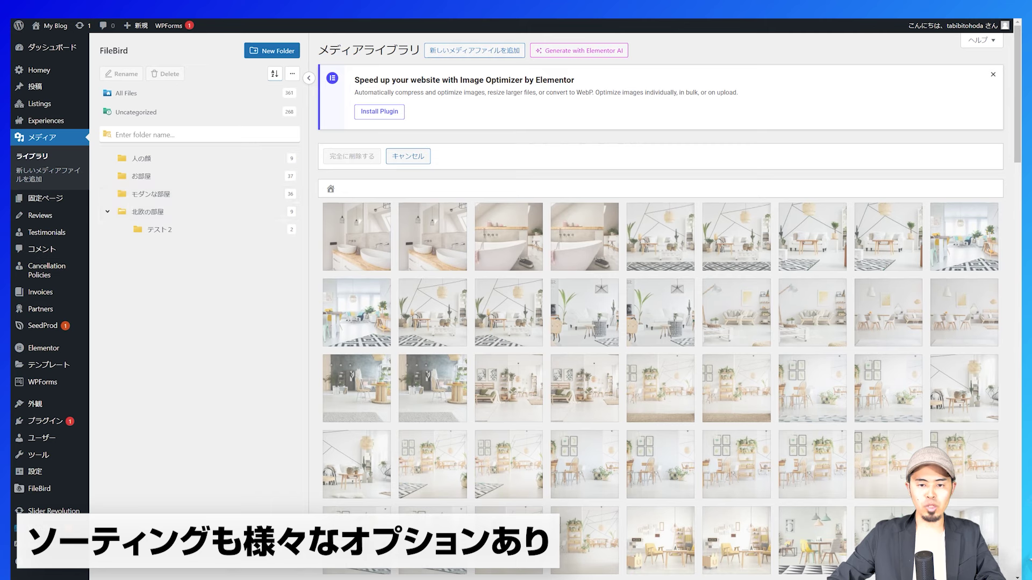
# Step: View the contents of the 人の顔 folder, compare them with all files, and return to 人の顔
pyautogui.click(196, 160)
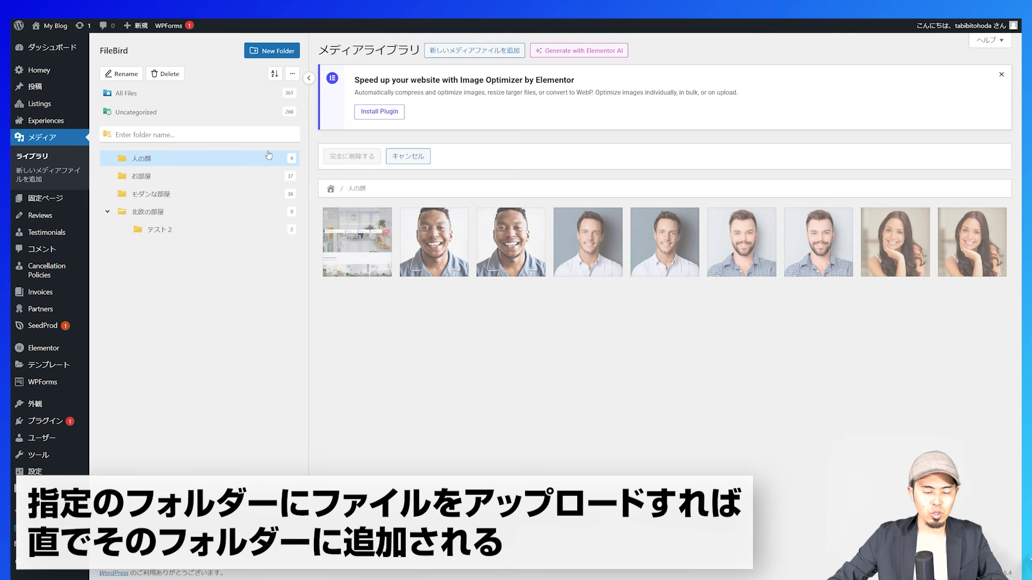
pyautogui.click(133, 95)
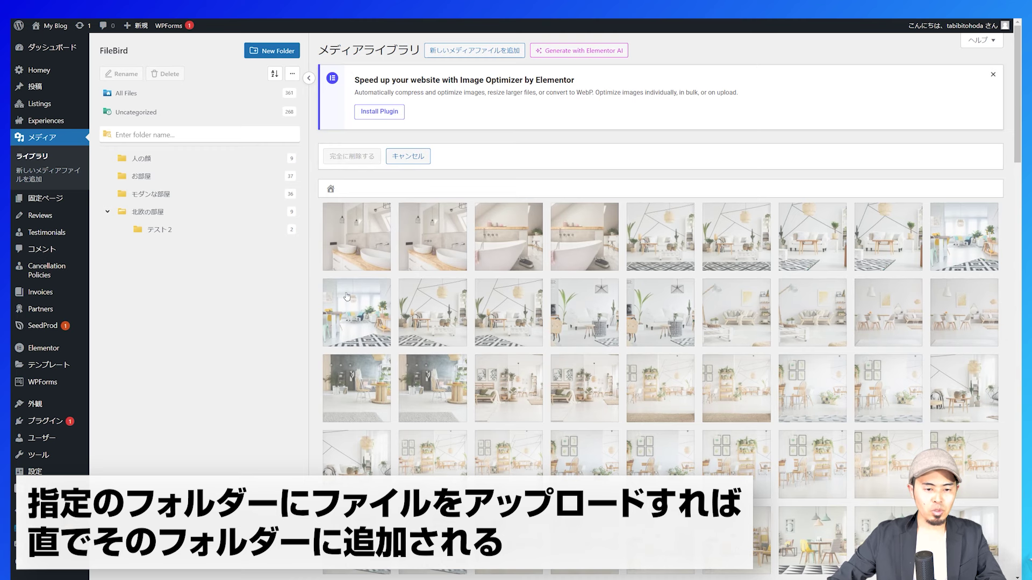
pyautogui.click(144, 159)
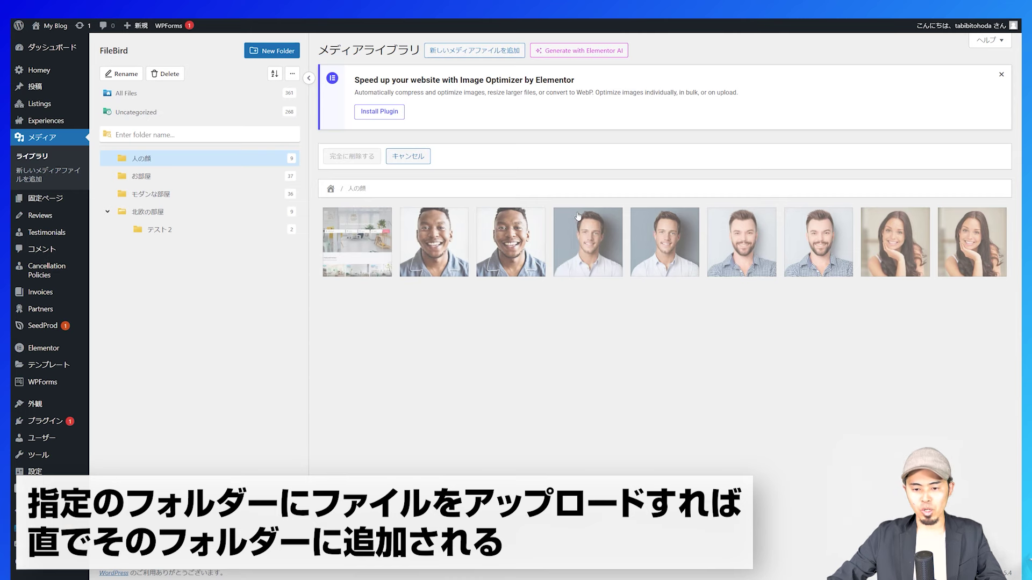
# Step: Upload a room image straight into the open 人の顔 folder and leave bulk selection mode
pyautogui.moveTo(419, 337); pyautogui.dragTo(502, 276)
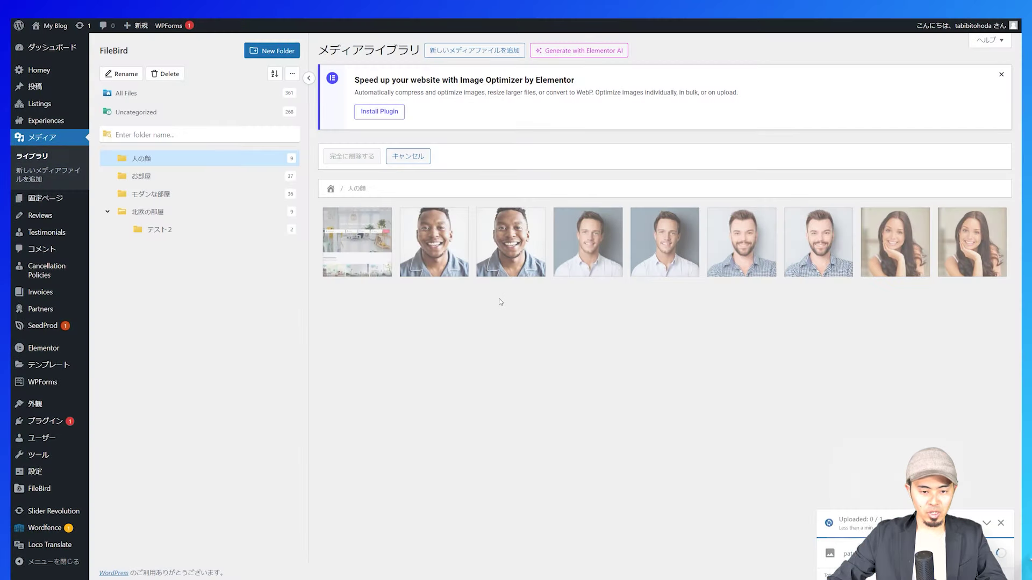
pyautogui.click(375, 315)
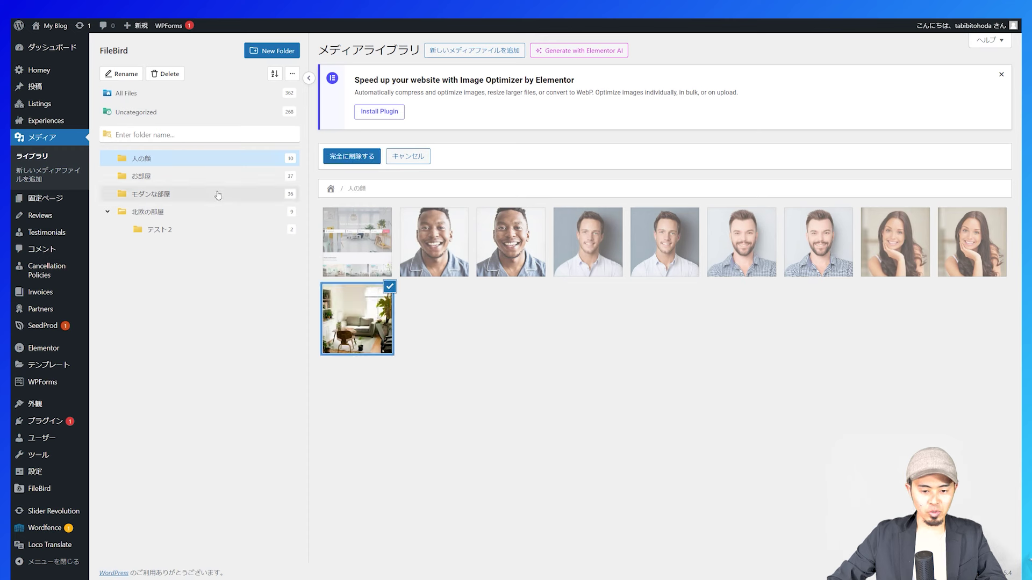
pyautogui.press('Escape')
# Step: Look through the FileBird folder choices in the uploaded room image's attachment details without changing its folder
pyautogui.click(357, 325)
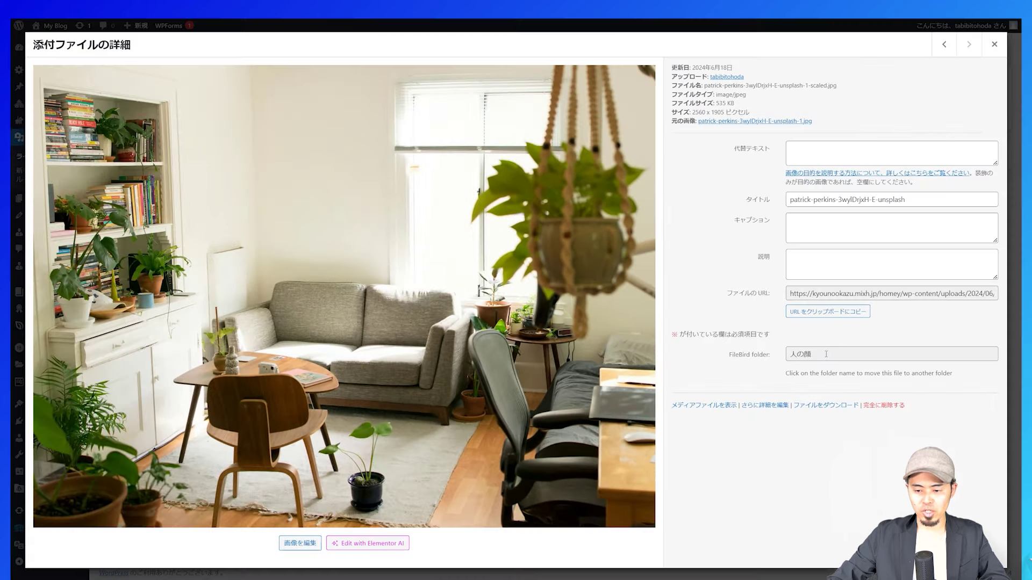
pyautogui.click(826, 354)
pyautogui.click(828, 354)
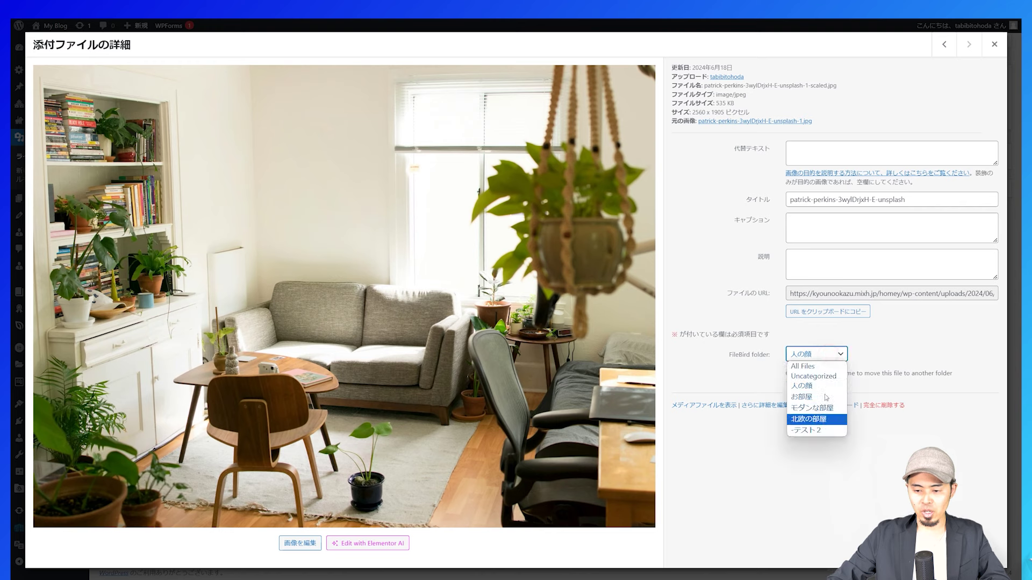
pyautogui.click(734, 384)
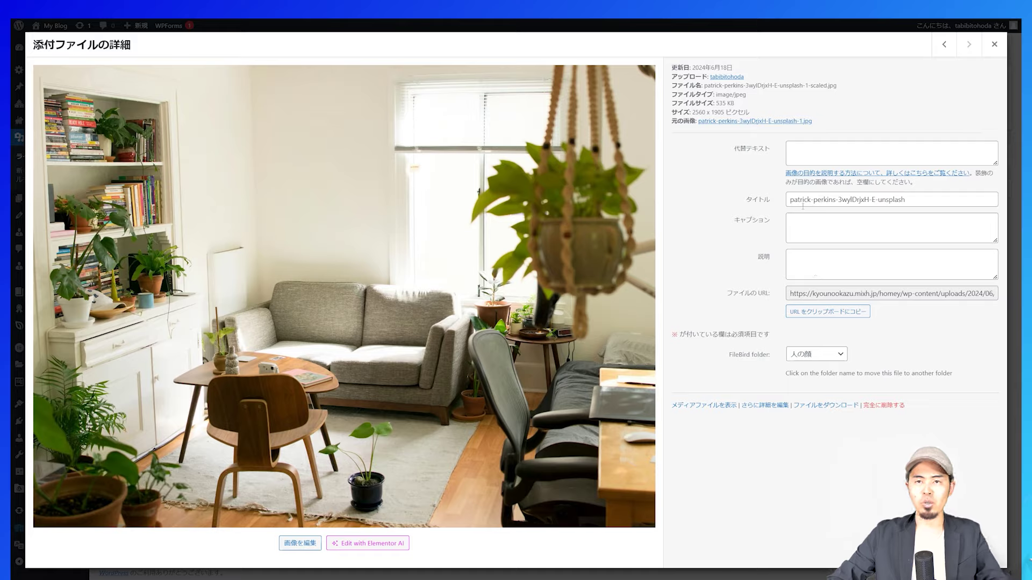
pyautogui.click(994, 44)
# Step: Move the uploaded room image to the テスト2 folder from its attachment details, and open that subfolder
pyautogui.click(360, 308)
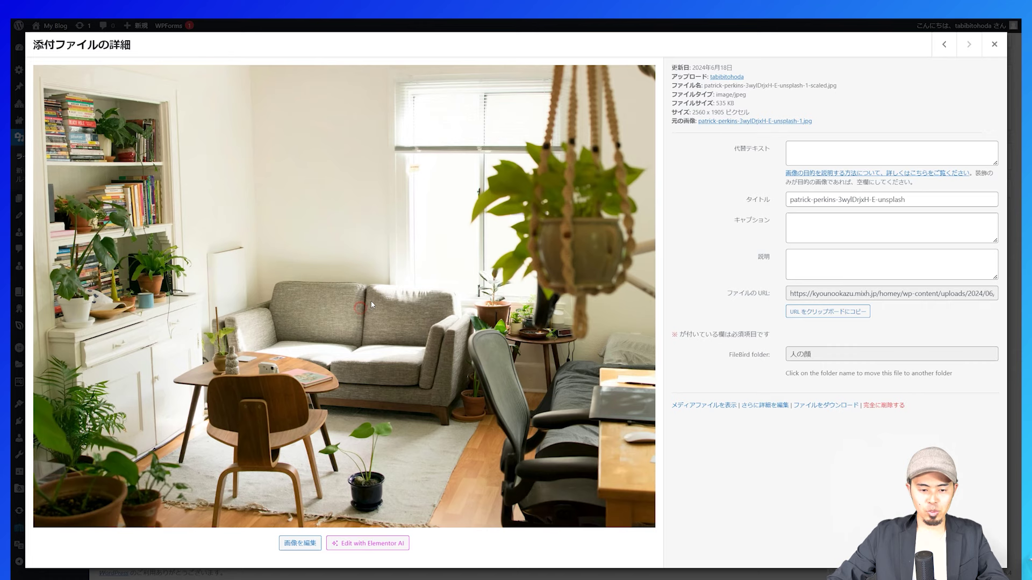
pyautogui.click(820, 355)
pyautogui.click(819, 355)
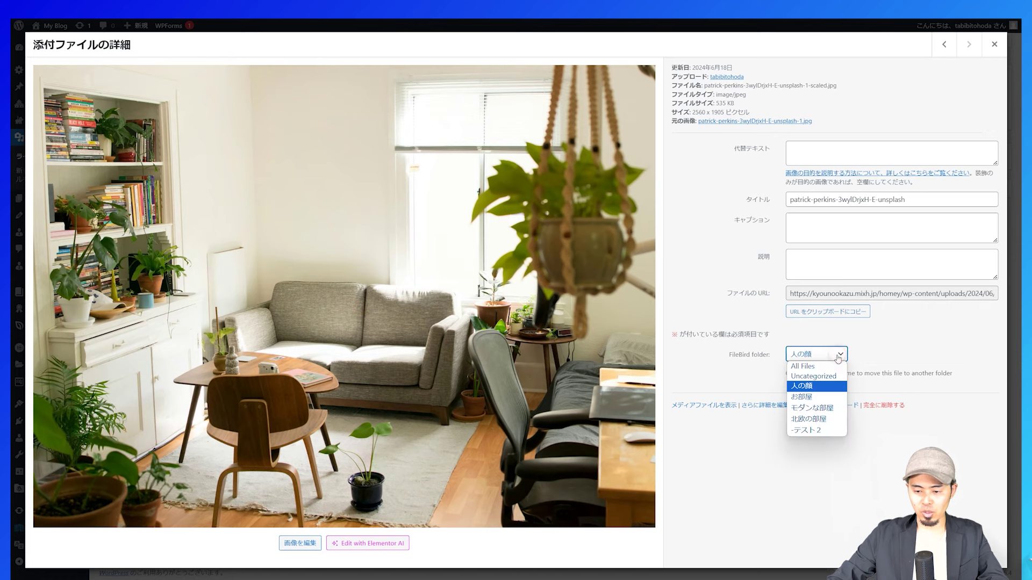
pyautogui.click(816, 431)
pyautogui.click(993, 44)
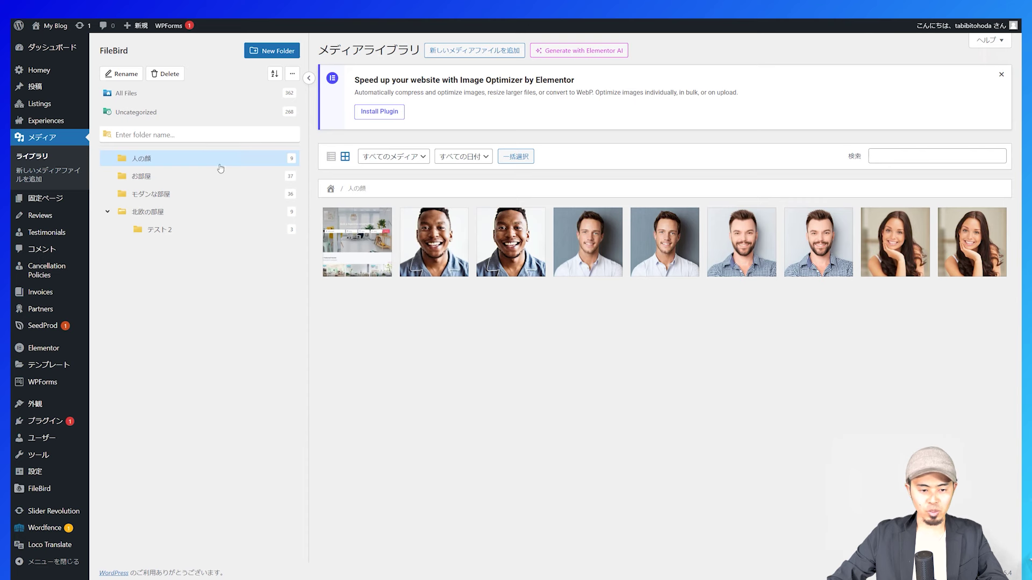
pyautogui.click(179, 232)
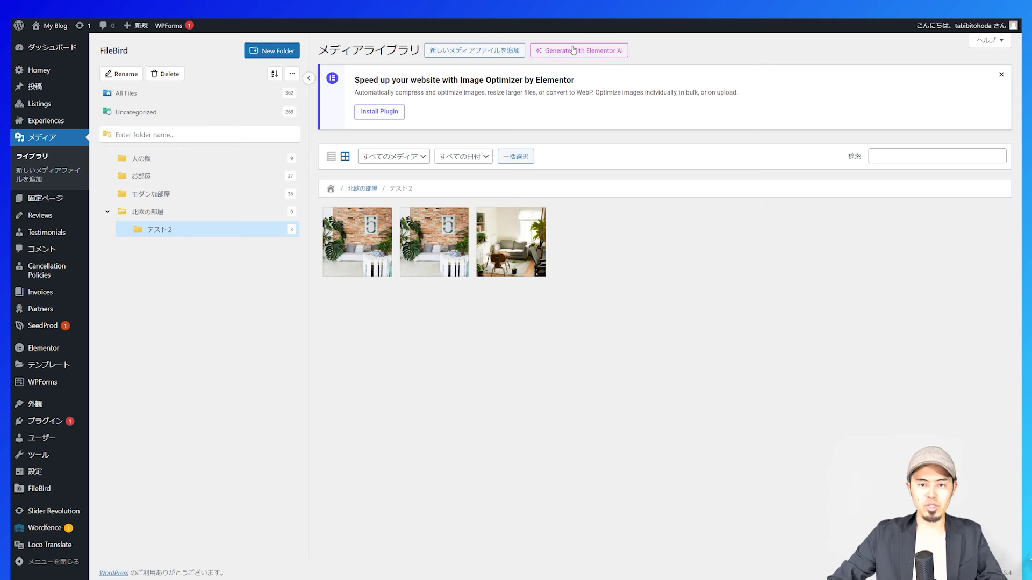
# Step: Change the colour of the お部屋 folder to red and the モダンな部屋 folder to green
pyautogui.rightClick(154, 183)
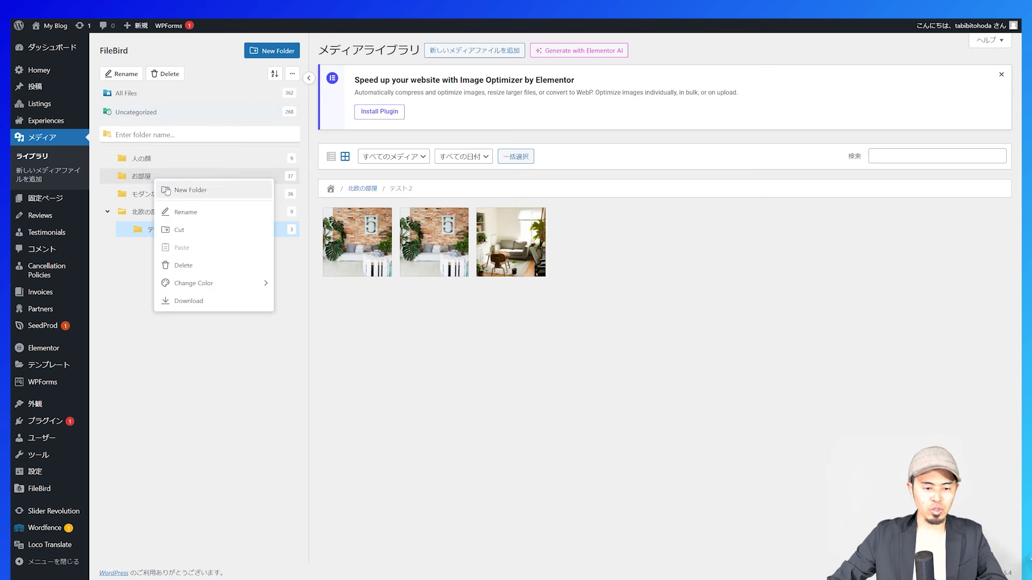
pyautogui.moveTo(214, 287)
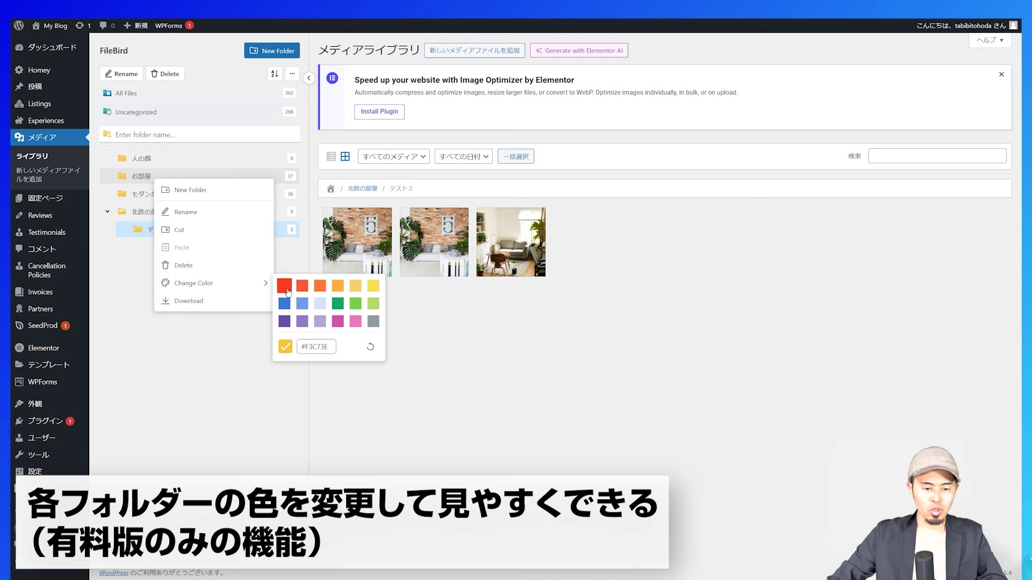
pyautogui.click(284, 285)
pyautogui.rightClick(147, 196)
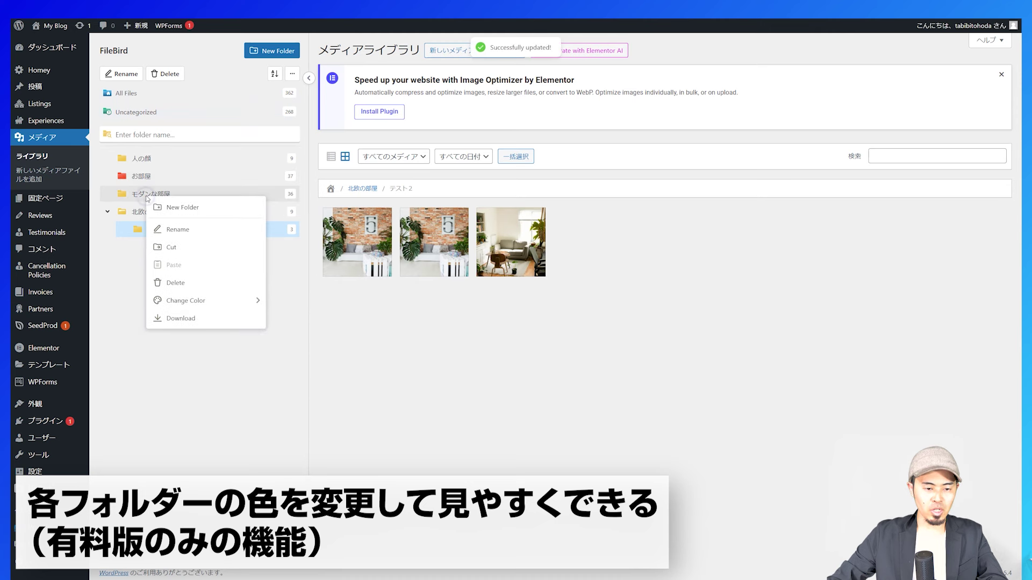
pyautogui.moveTo(226, 300)
pyautogui.click(348, 320)
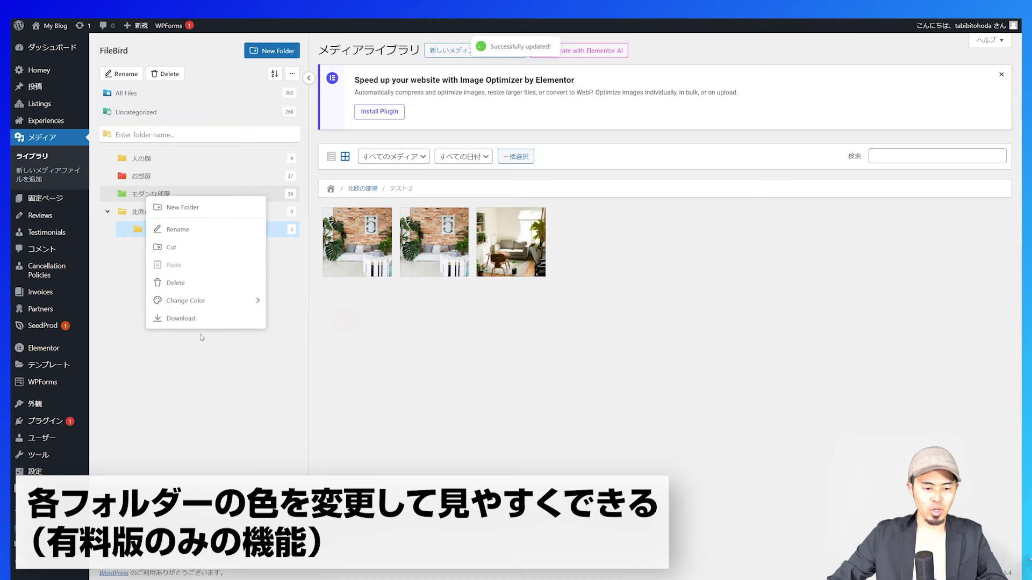
pyautogui.click(183, 357)
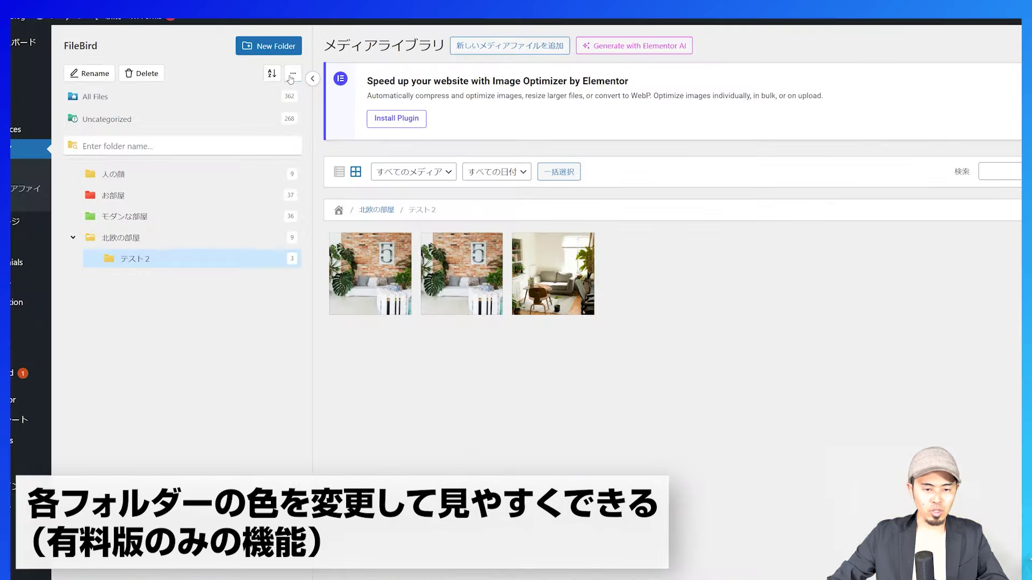
# Step: Try bulk-selecting the 人の顔, お部屋 and モダンな部屋 folders, clear the selection and cancel bulk selection
pyautogui.click(290, 79)
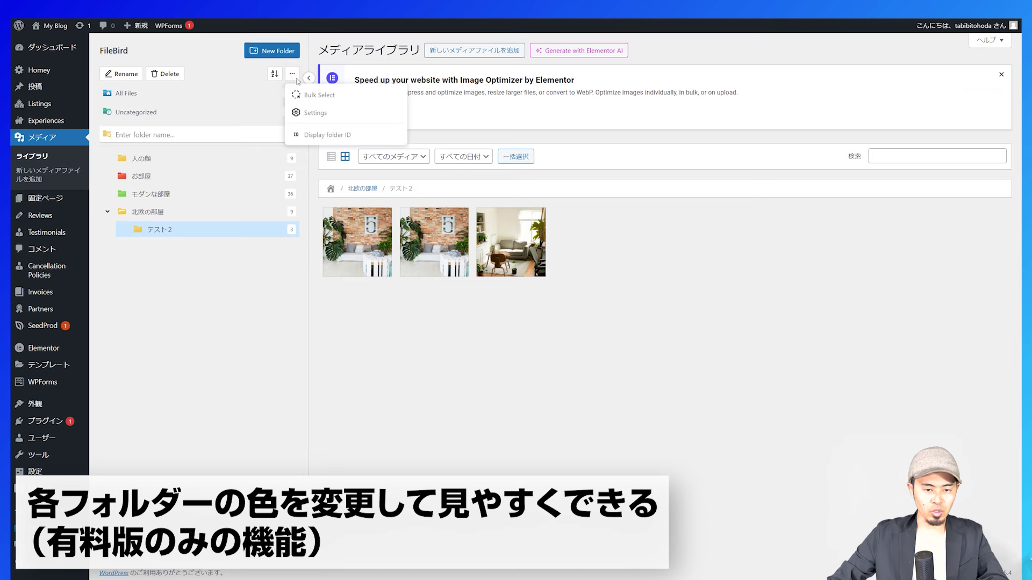
pyautogui.click(315, 96)
pyautogui.click(108, 158)
pyautogui.click(108, 177)
pyautogui.click(108, 193)
pyautogui.click(108, 178)
pyautogui.click(108, 194)
pyautogui.click(108, 158)
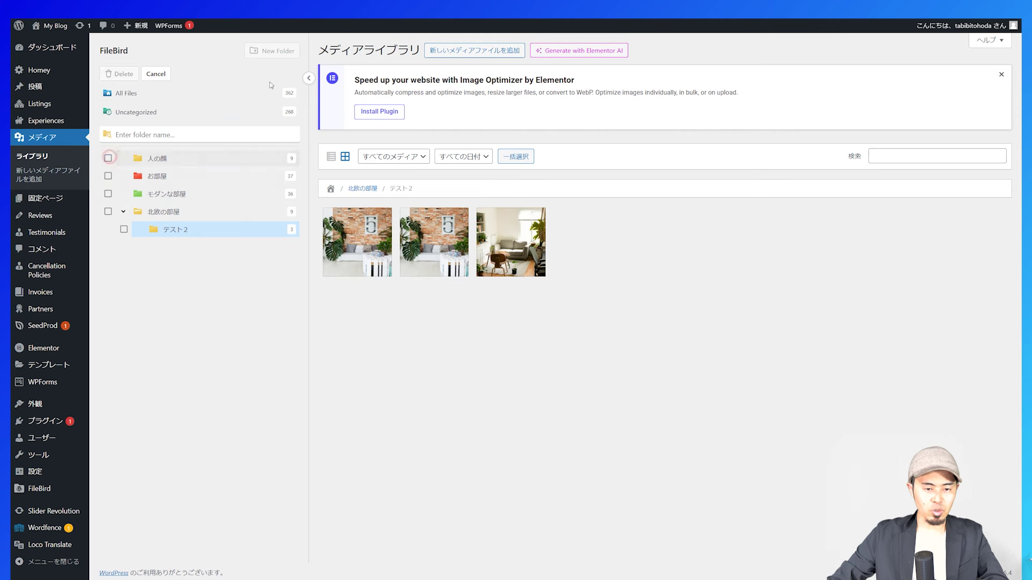
pyautogui.click(155, 74)
# Step: Reorder the folders so that 人の顔 sits below お部屋 and モダンな部屋 comes last
pyautogui.moveTo(149, 164); pyautogui.dragTo(146, 191)
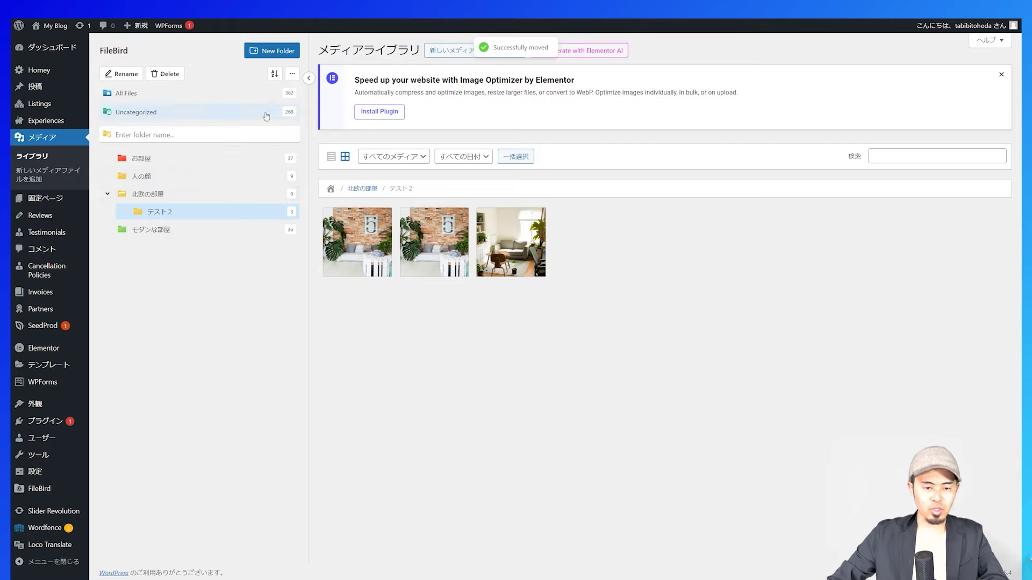
# Step: Switch the FileBird theme to Default and save the settings
pyautogui.click(291, 75)
pyautogui.click(329, 124)
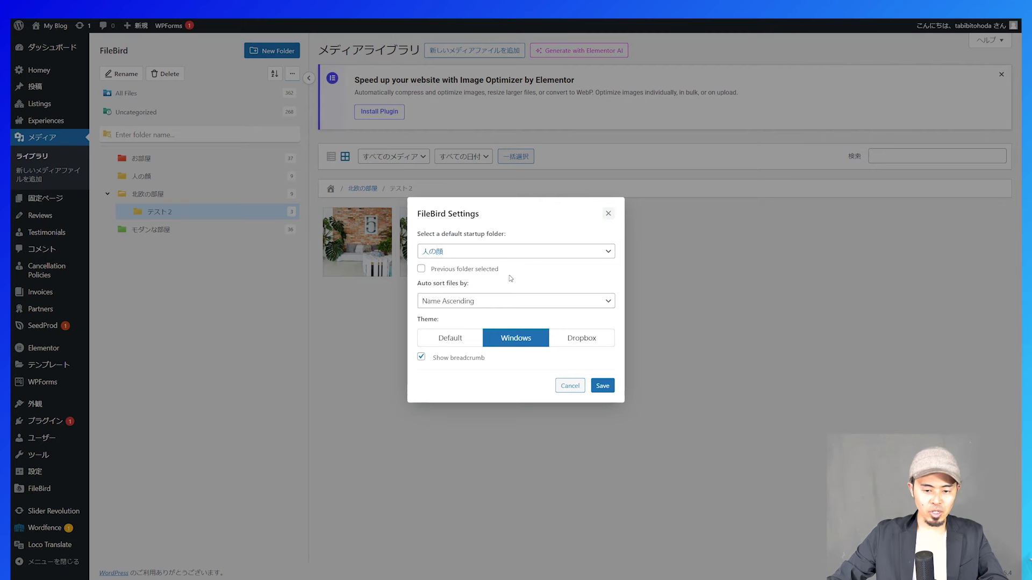
pyautogui.click(466, 342)
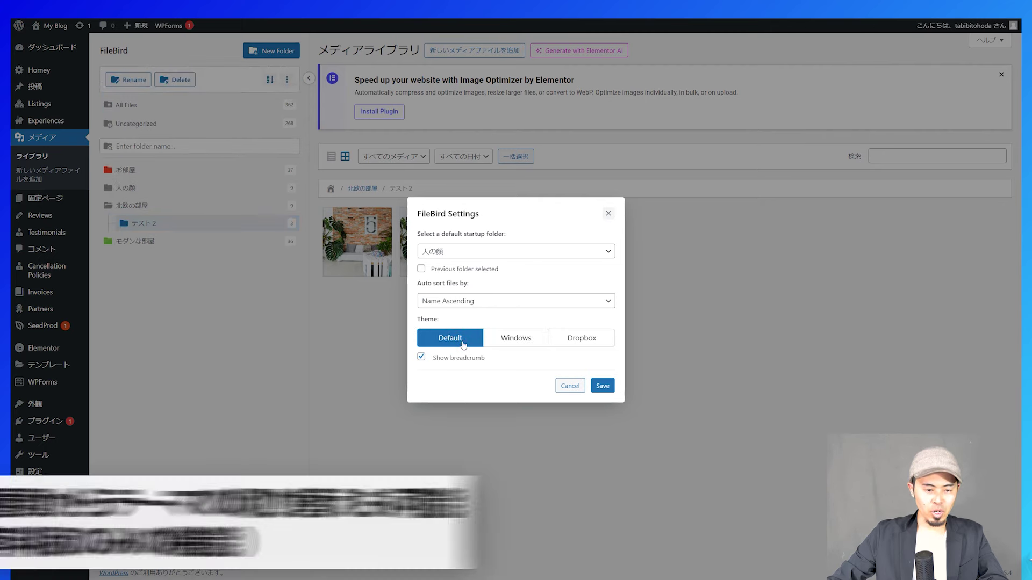
pyautogui.click(602, 386)
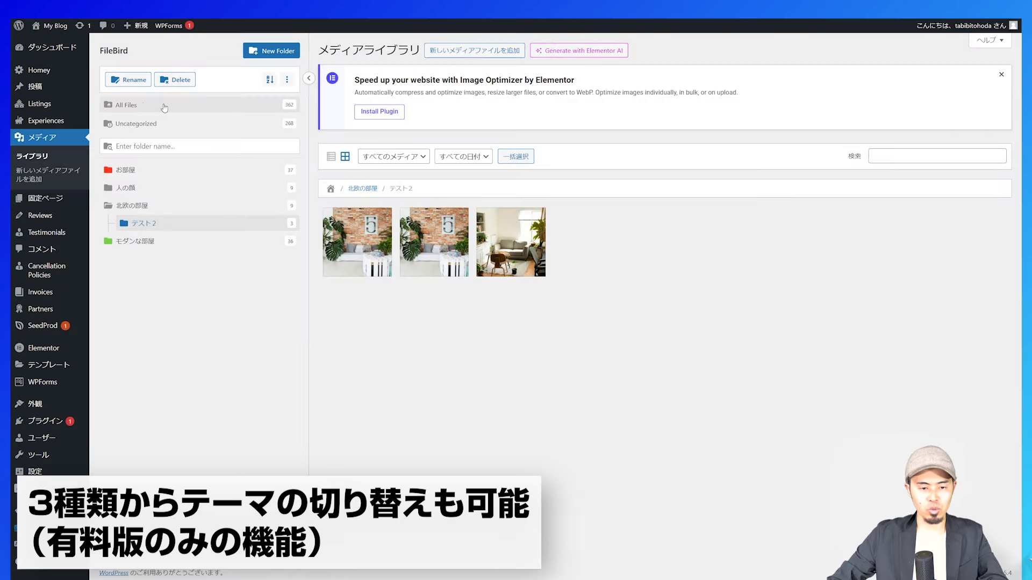
# Step: Preview the Windows theme, save Dropbox as the FileBird theme, and open the 人の顔 folder
pyautogui.click(288, 82)
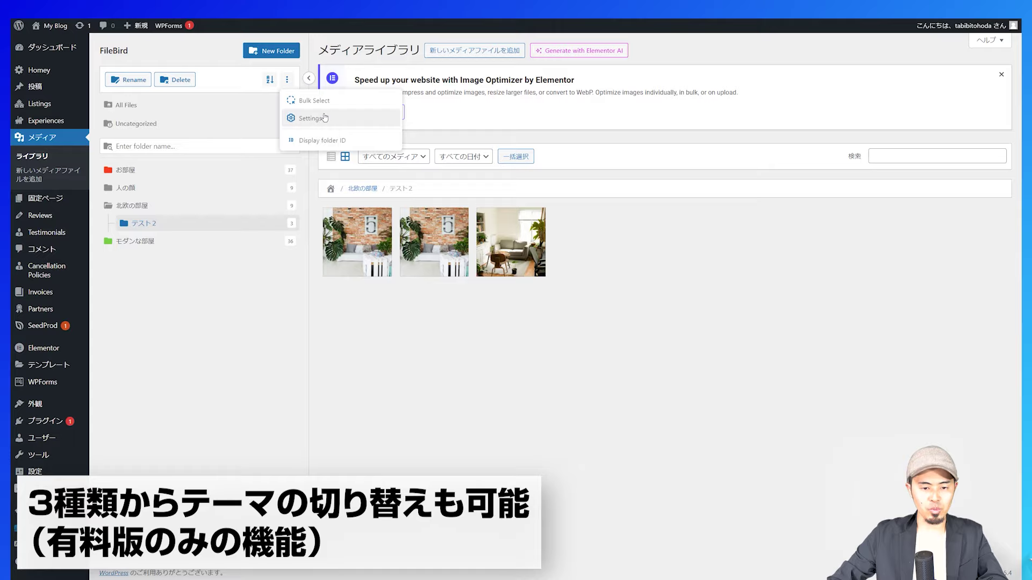
pyautogui.click(323, 119)
pyautogui.click(512, 343)
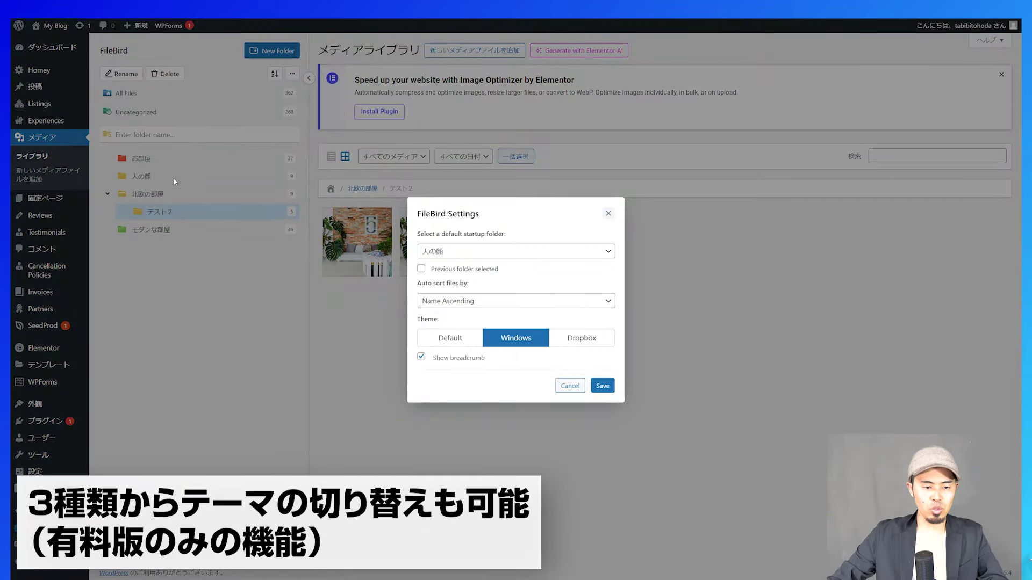
pyautogui.click(586, 340)
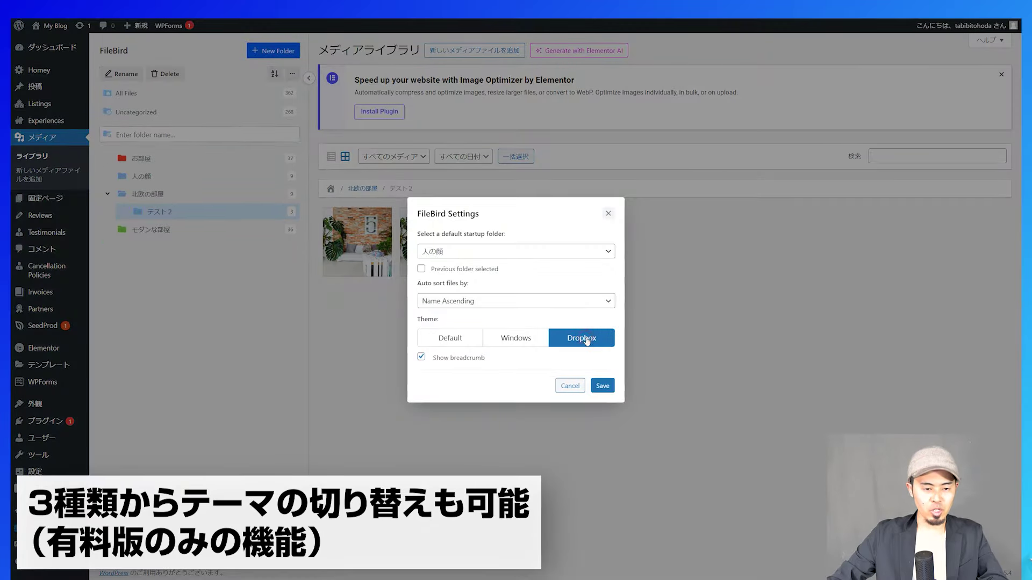
pyautogui.click(603, 386)
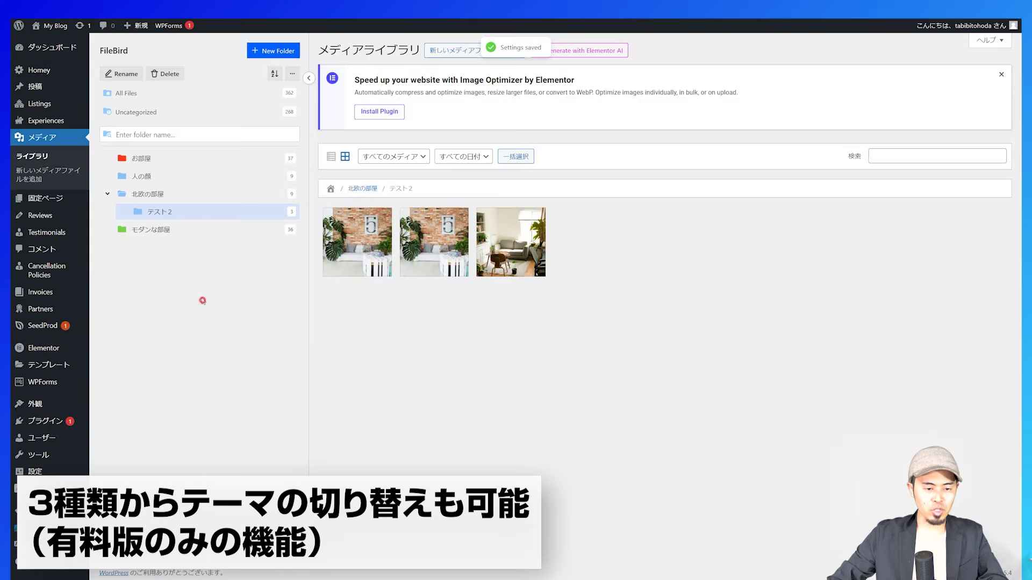
pyautogui.click(166, 175)
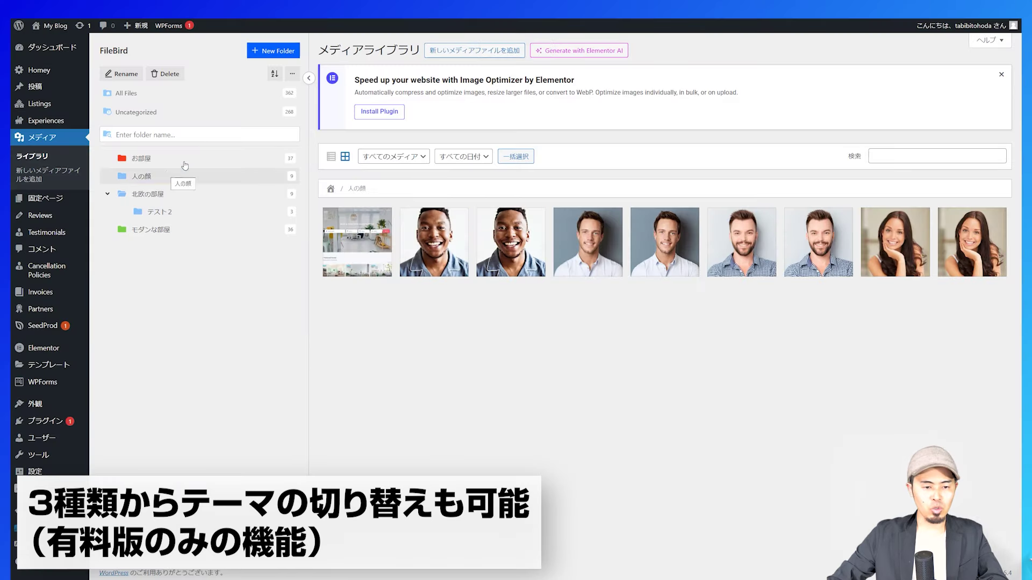
# Step: Try turning the breadcrumb display off and on in the FileBird settings, and cancel without saving
pyautogui.click(199, 137)
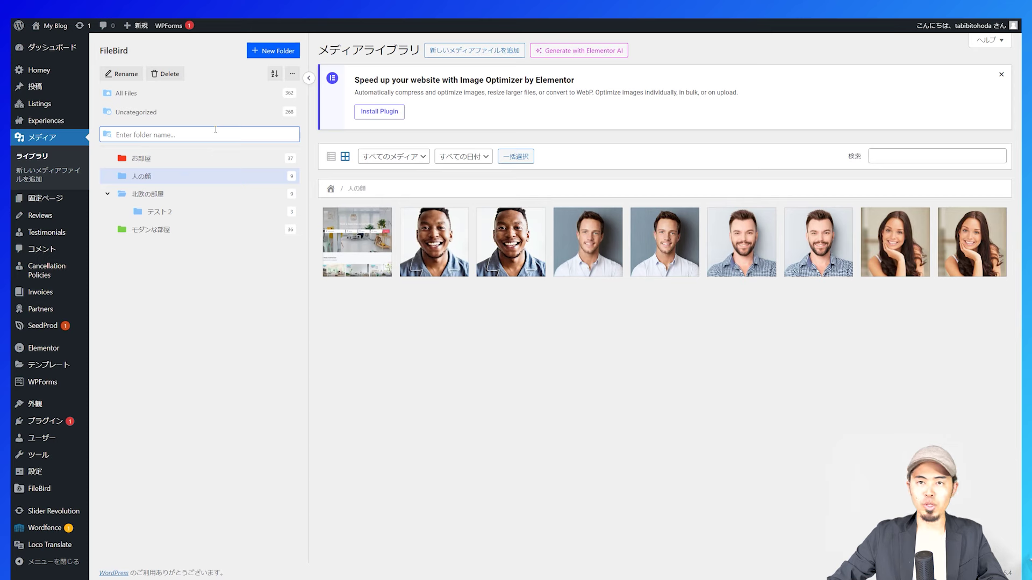
pyautogui.click(293, 74)
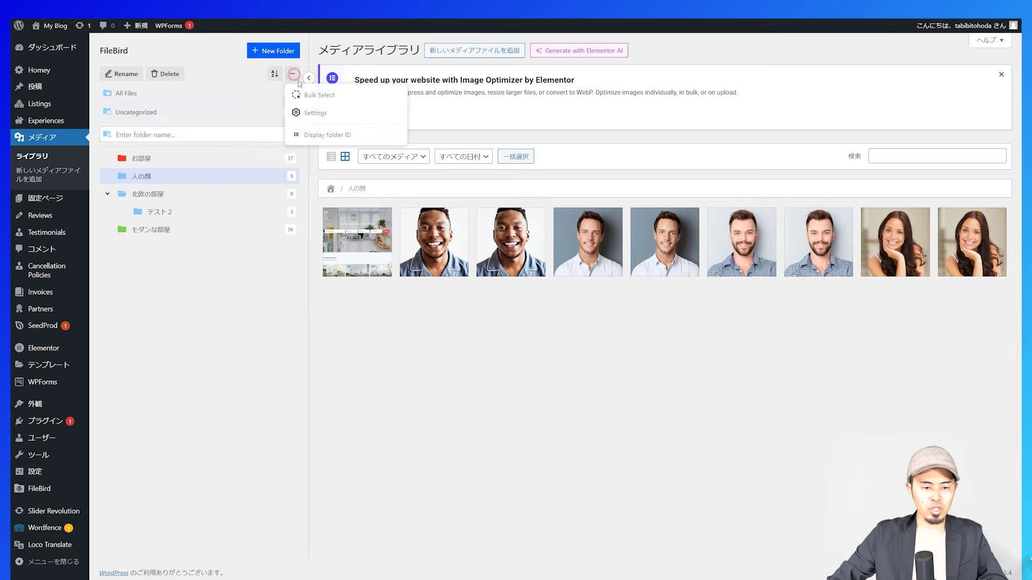
pyautogui.click(314, 112)
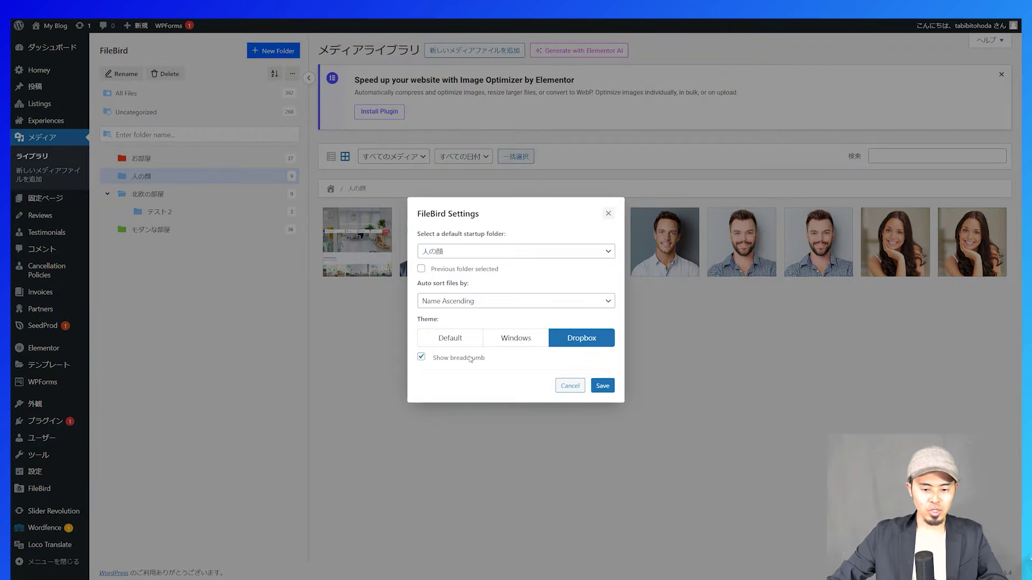
pyautogui.click(422, 359)
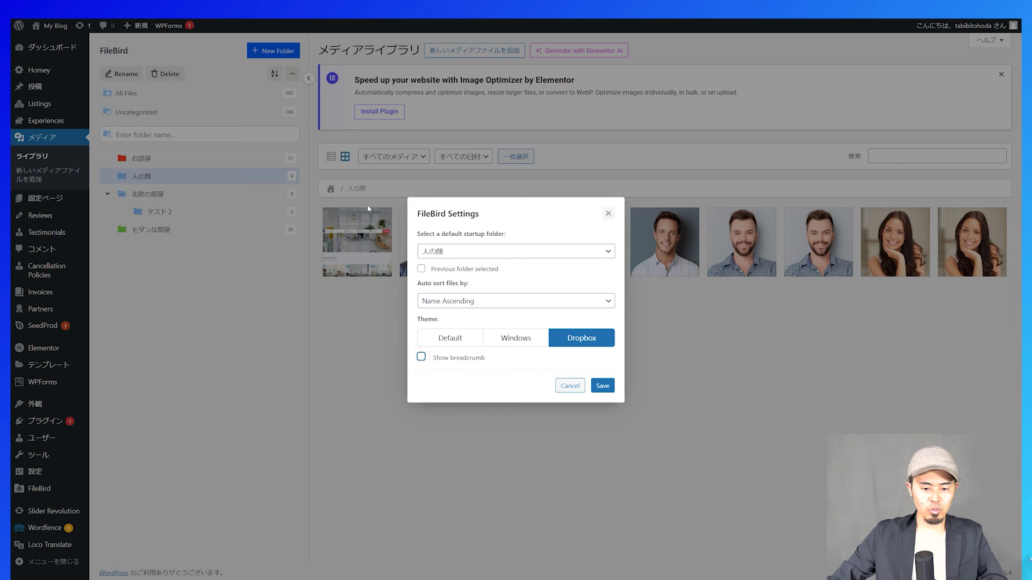
pyautogui.click(421, 357)
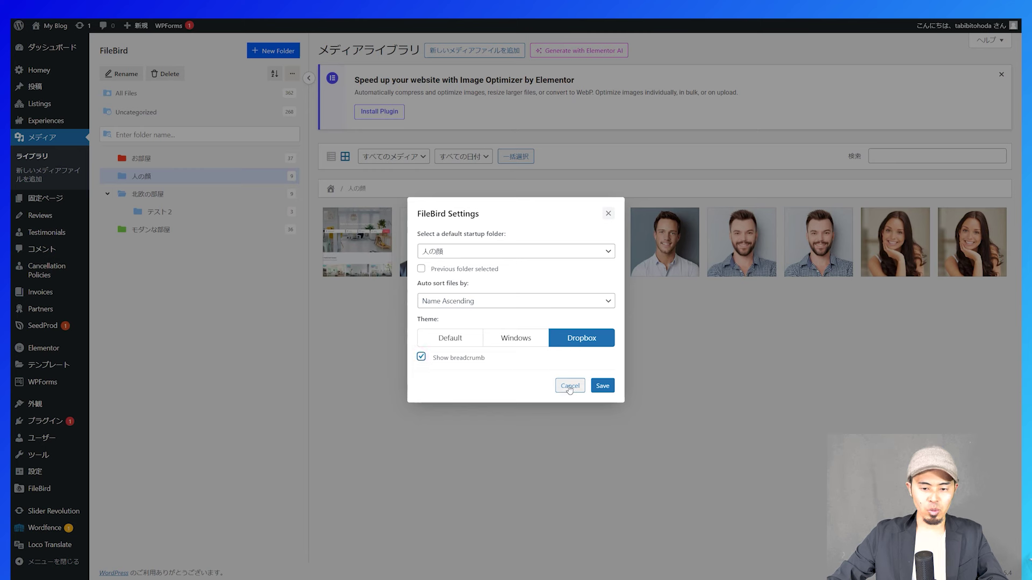
pyautogui.click(568, 386)
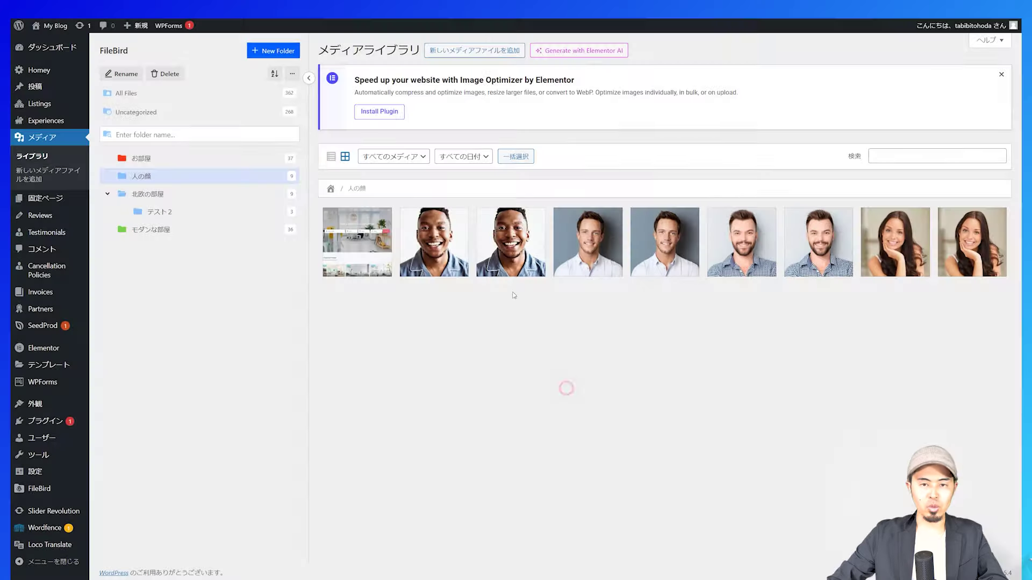
# Step: Download the モダンな部屋 folder as a zip file, saving it in the wp-plugin\FileBird directory on drive D
pyautogui.click(228, 230)
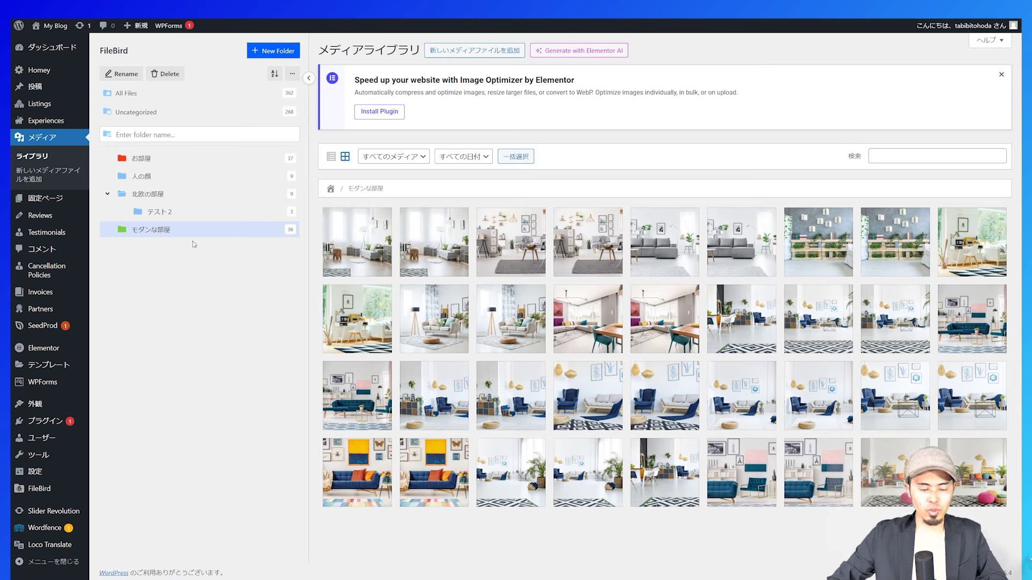
pyautogui.rightClick(161, 237)
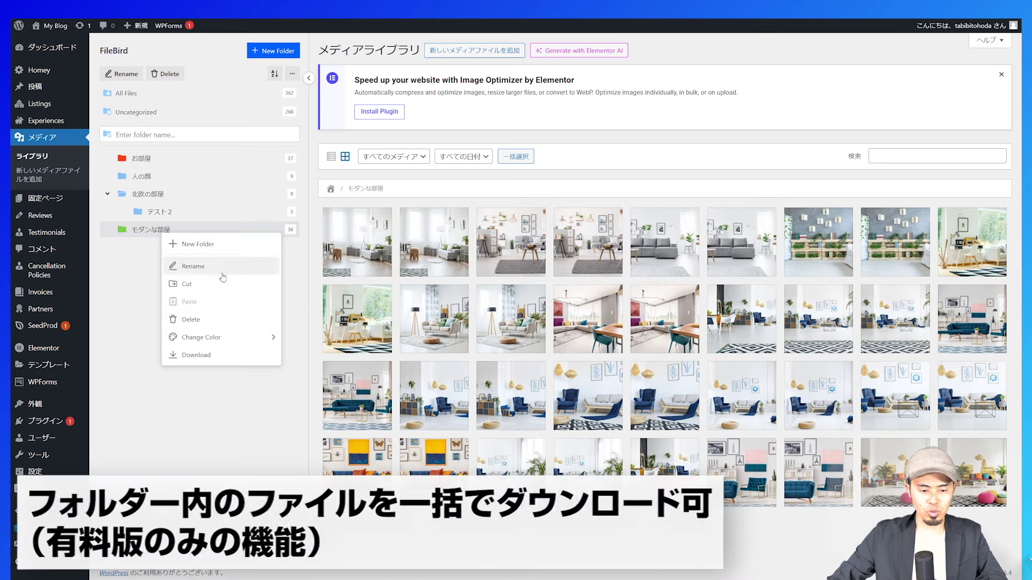
pyautogui.click(206, 356)
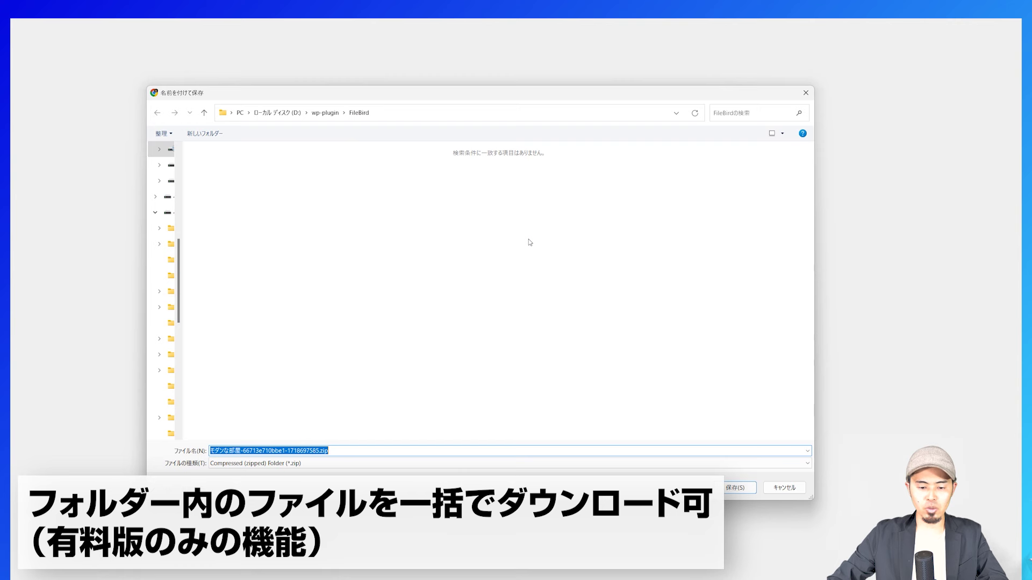
pyautogui.click(325, 450)
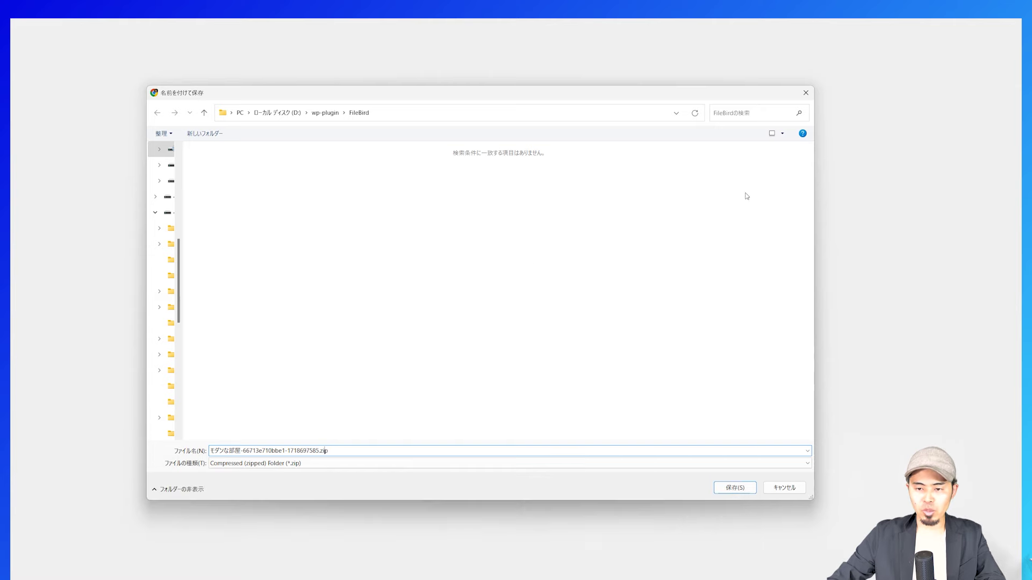
pyautogui.press('Return')
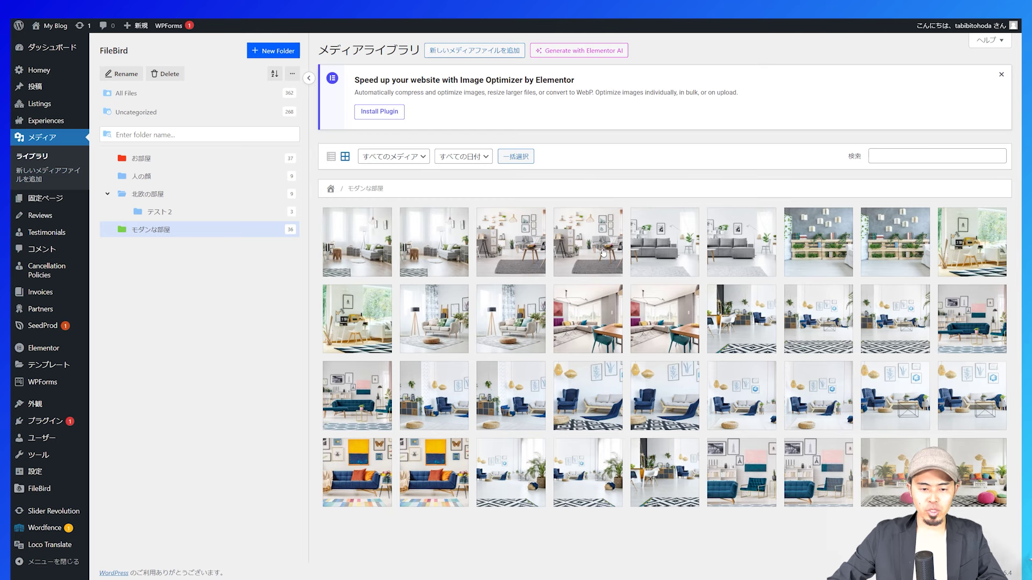
# Step: Move the fourth image of モダンな部屋 into the 人の顔 folder and check the attachment details of 38-4.jpg beside it
pyautogui.moveTo(594, 246); pyautogui.dragTo(152, 180)
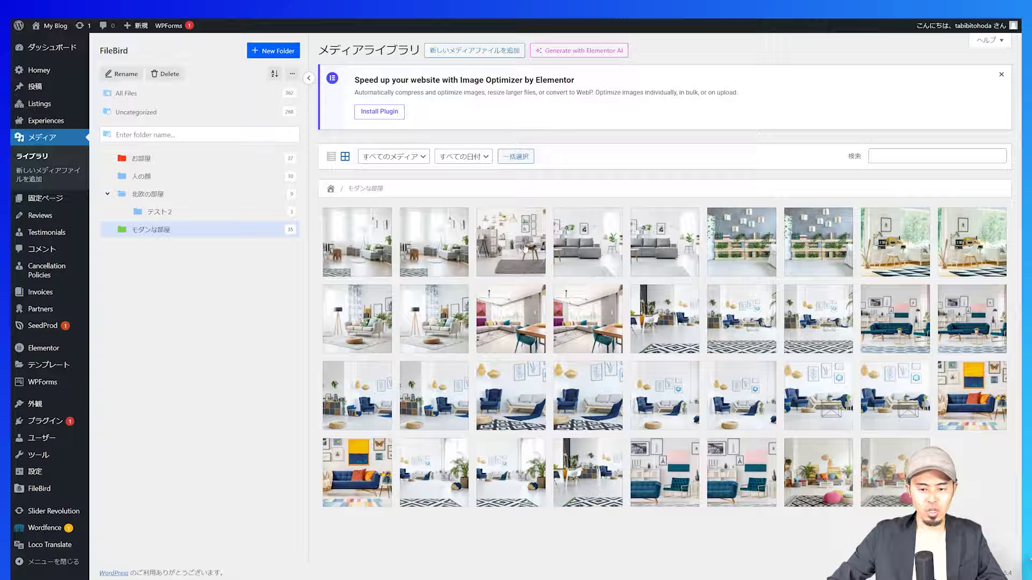
pyautogui.click(485, 231)
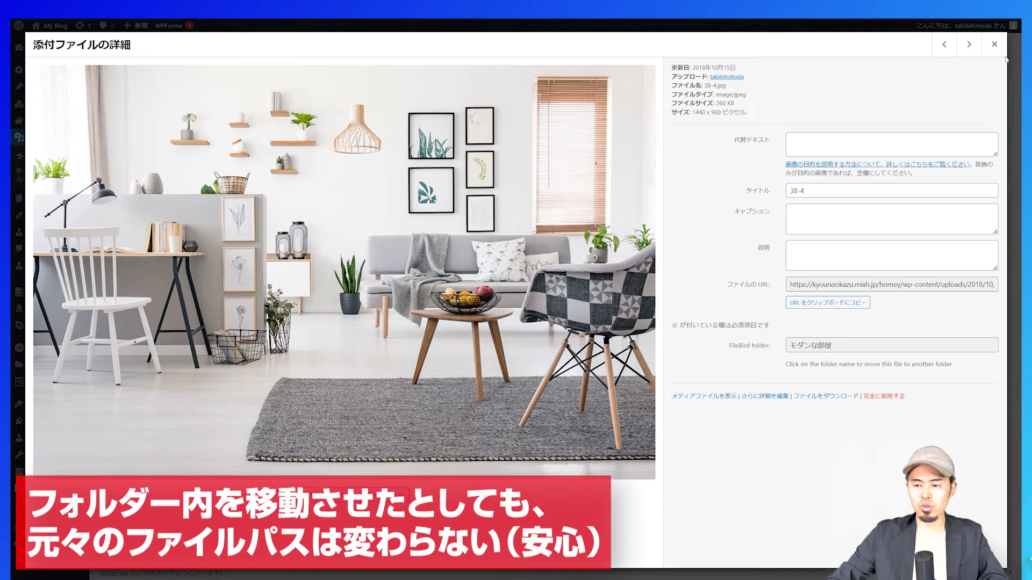
pyautogui.click(999, 52)
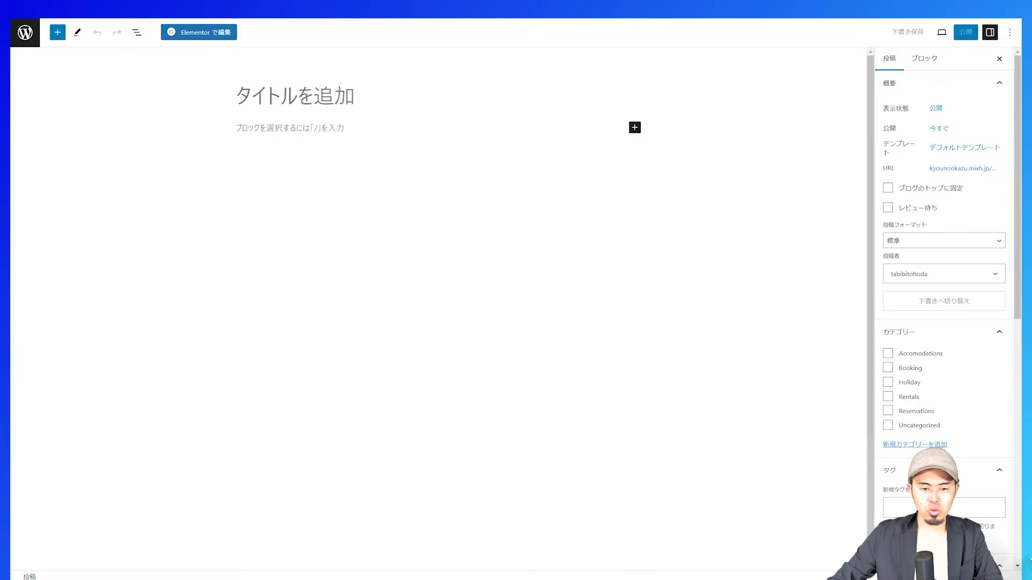
pyautogui.click(335, 126)
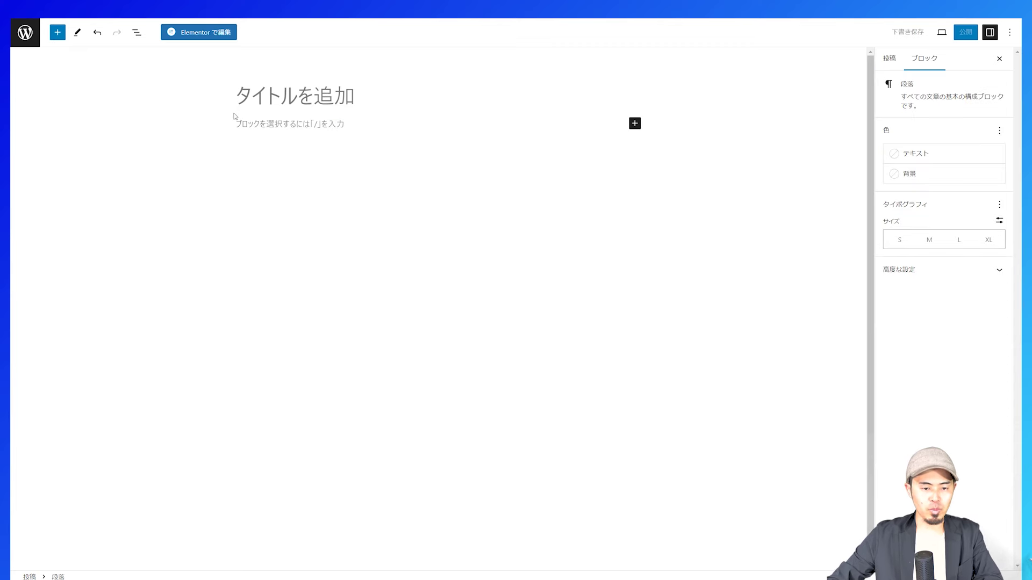
pyautogui.write('/image')
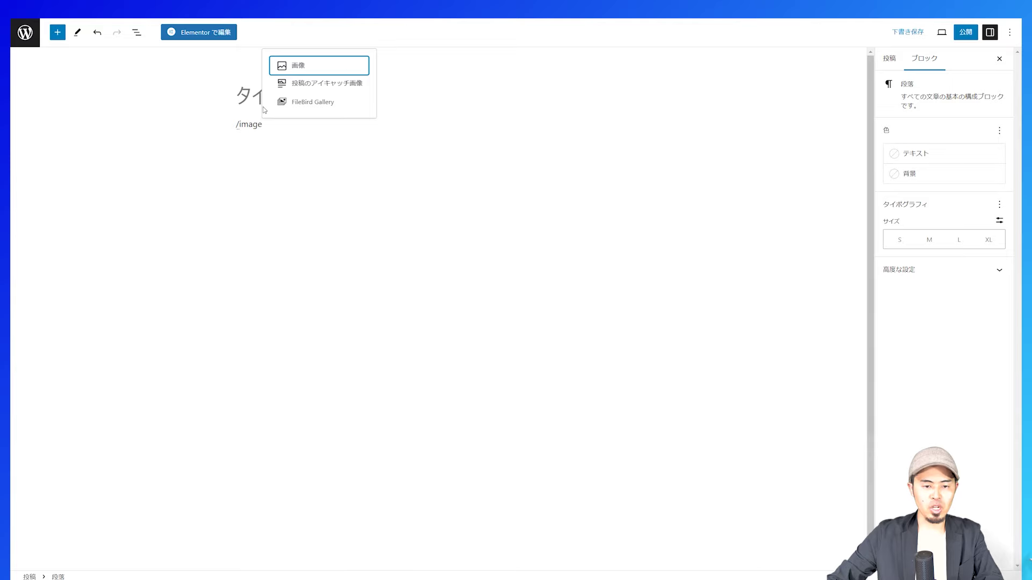
pyautogui.click(191, 149)
pyautogui.hotkey('ctrl', 'z')
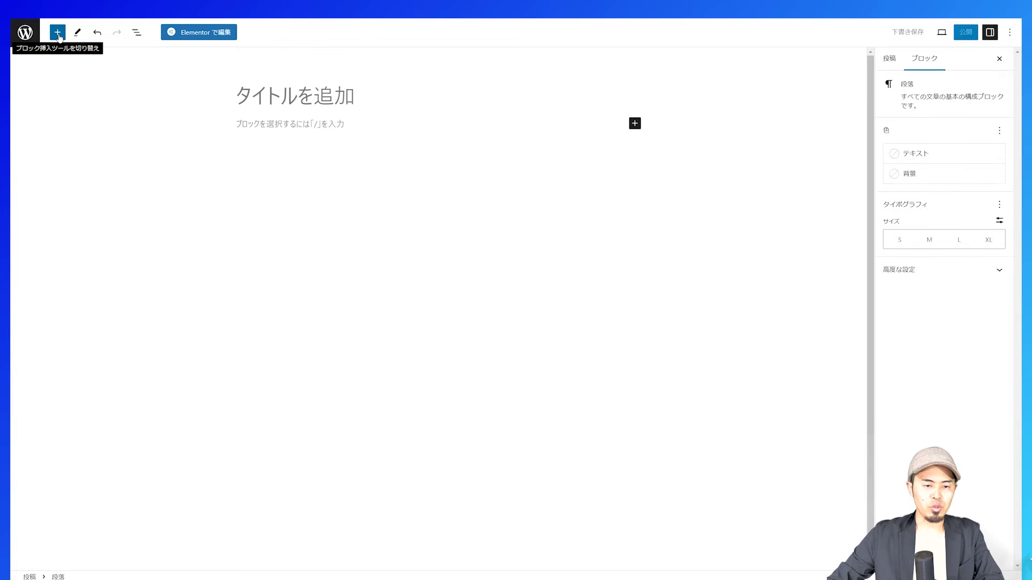
# Step: Insert an Image block in the post body and fill it with the yellow-armchair photo from the media library's お部屋 folder
pyautogui.click(57, 33)
pyautogui.scroll(-4, 76, 239)
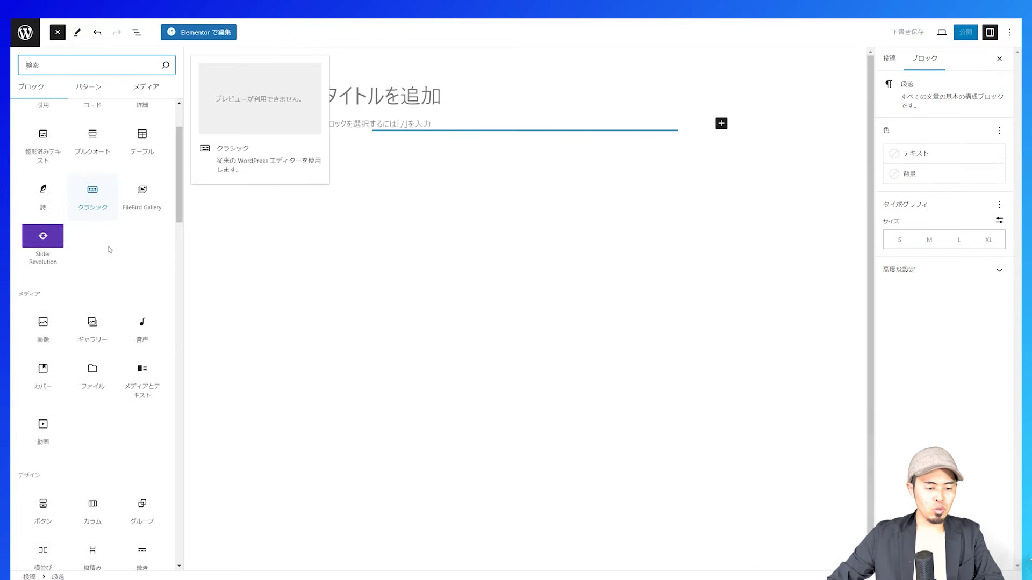
pyautogui.click(43, 229)
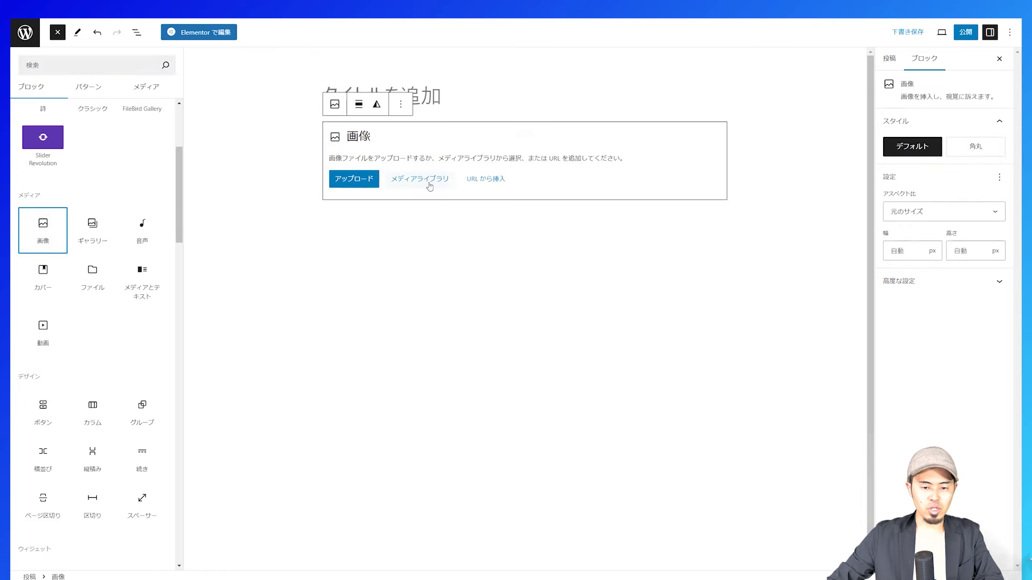
pyautogui.click(409, 184)
pyautogui.click(342, 181)
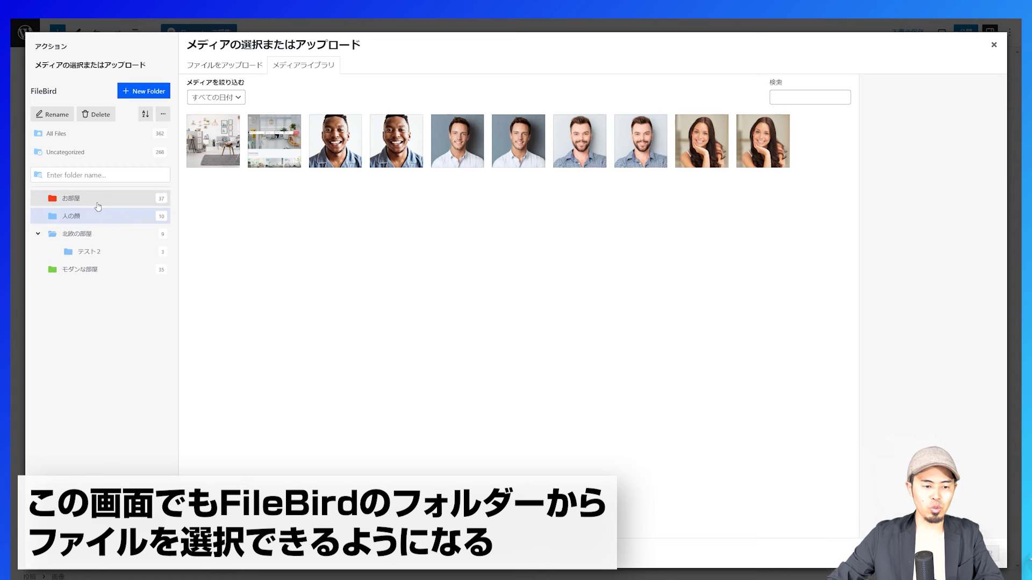
pyautogui.click(101, 204)
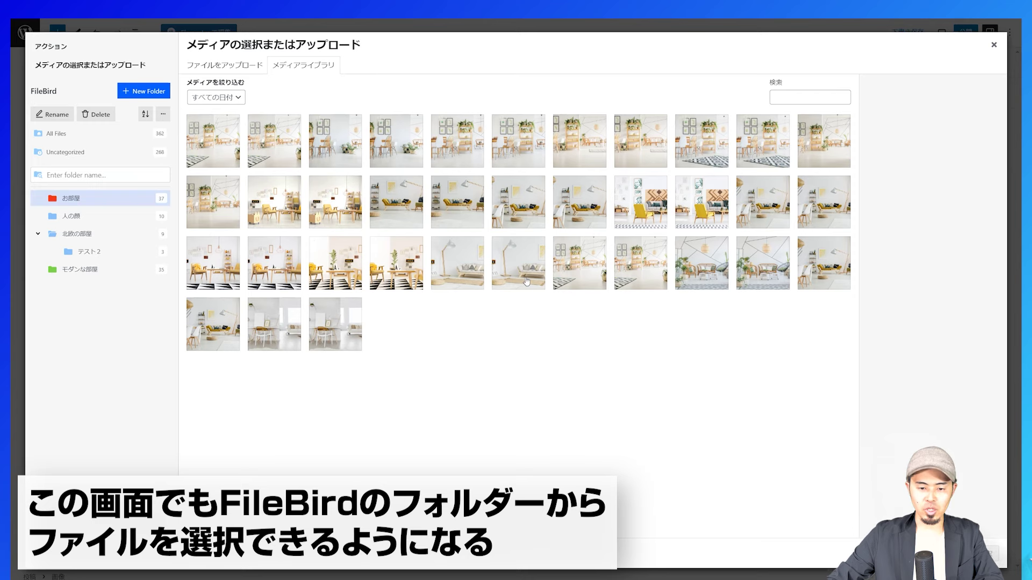
pyautogui.click(413, 271)
pyautogui.scroll(-1, 965, 480)
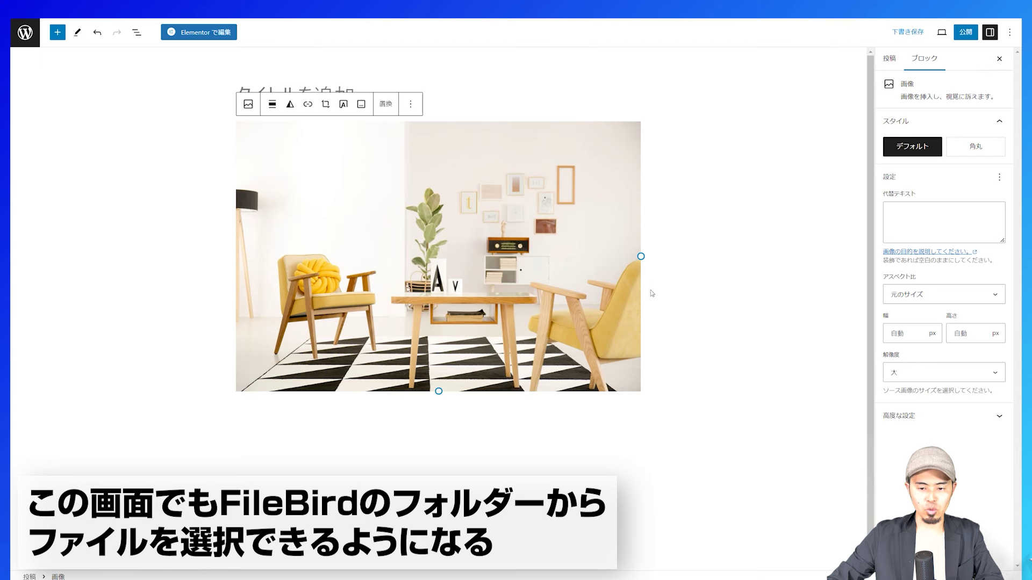
# Step: Start a new block below the image and make it a FileBird Gallery block
pyautogui.click(530, 266)
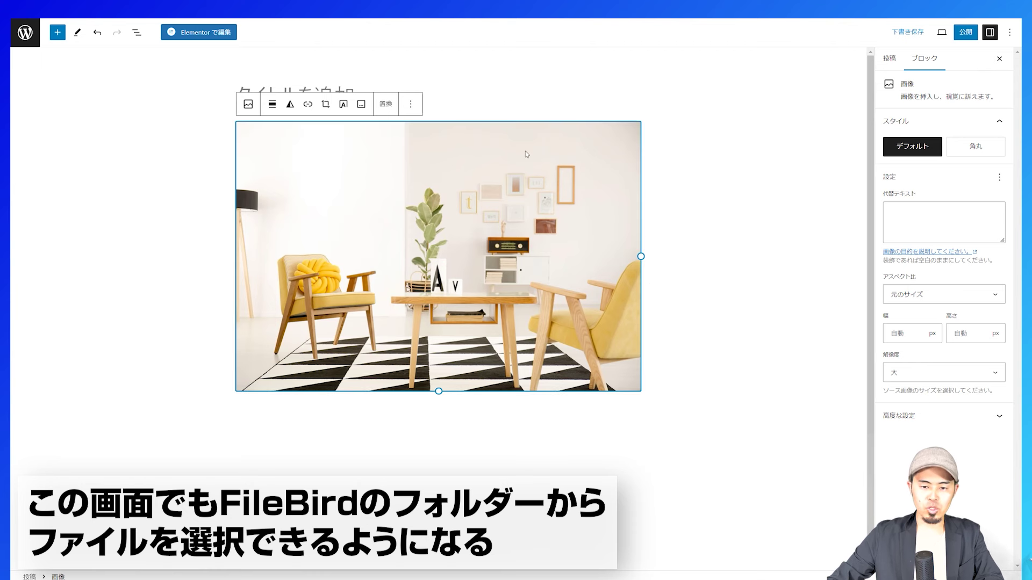
pyautogui.click(518, 109)
pyautogui.click(543, 417)
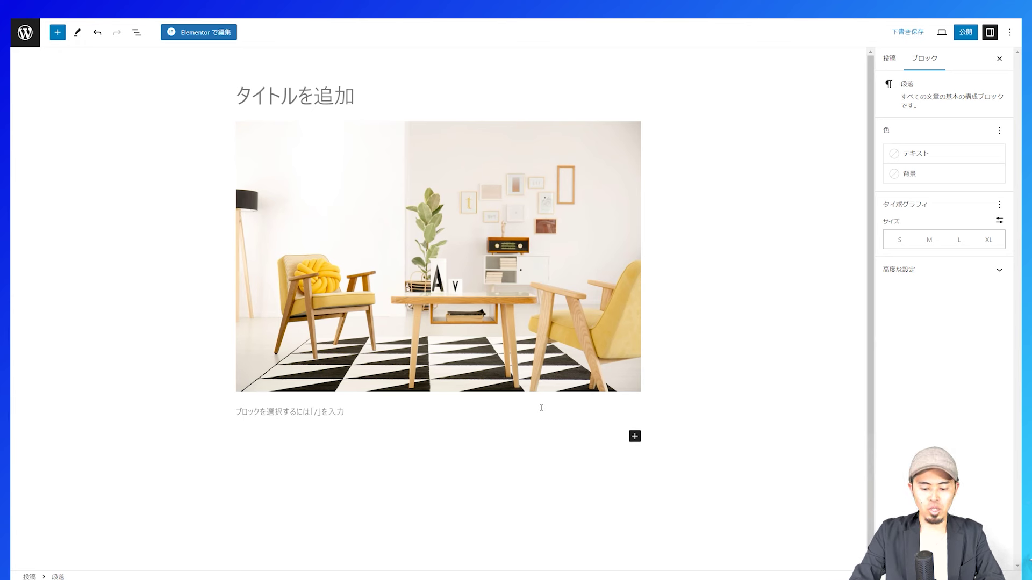
pyautogui.write('/')
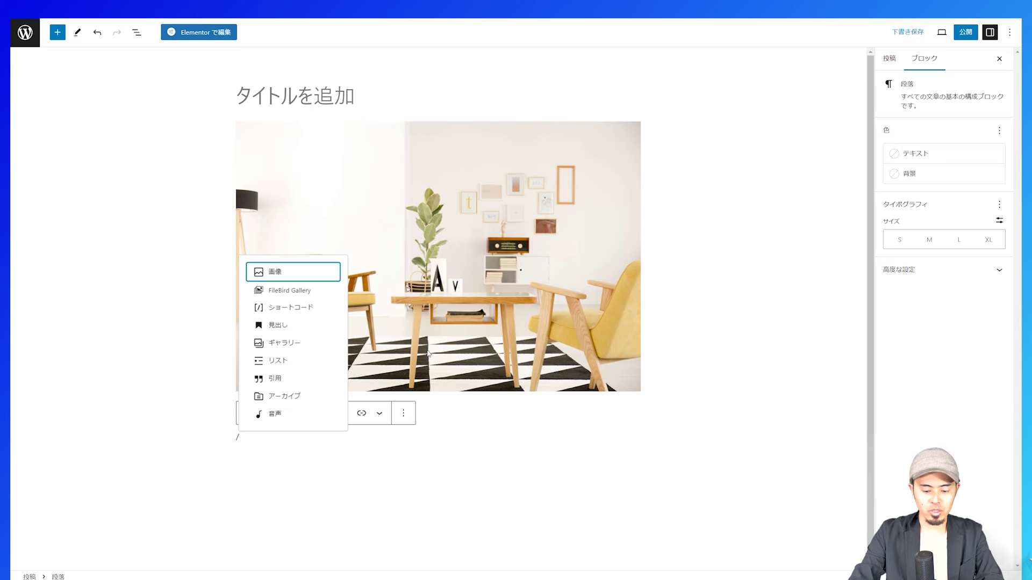
pyautogui.write('file')
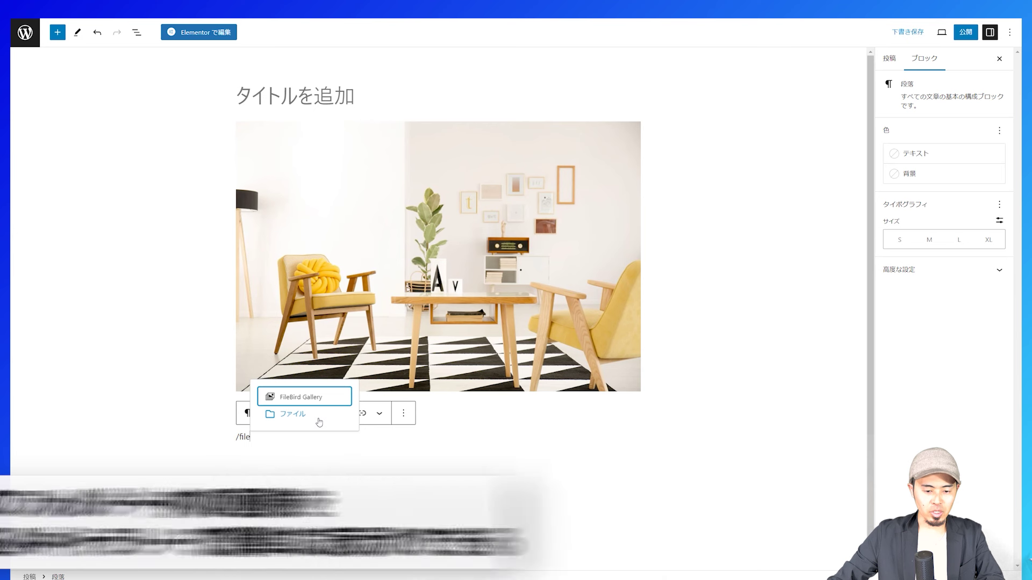
pyautogui.click(300, 397)
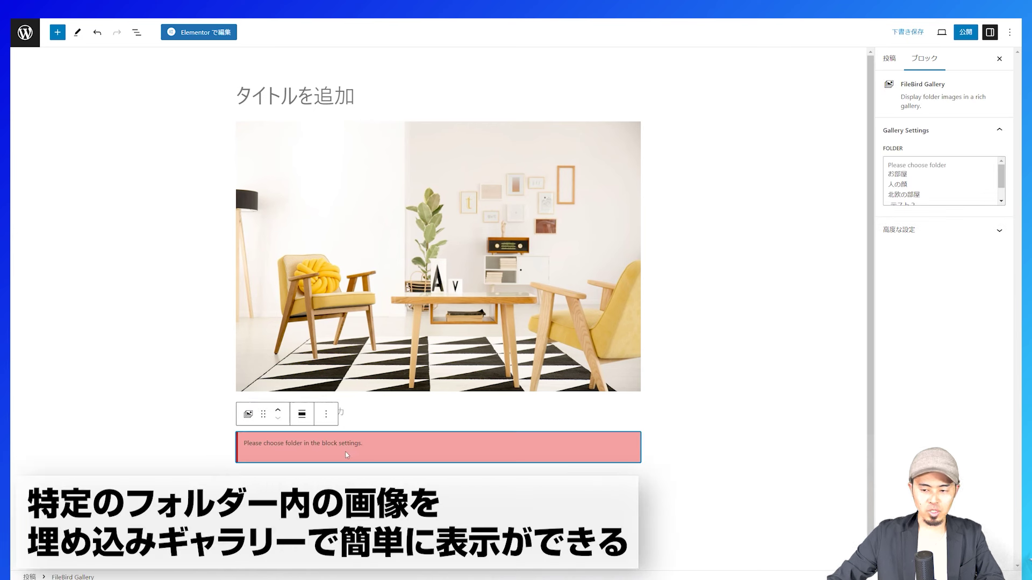
# Step: Choose お部屋 as the folder shown in the FileBird Gallery
pyautogui.scroll(-2, 917, 188)
pyautogui.scroll(2, 916, 188)
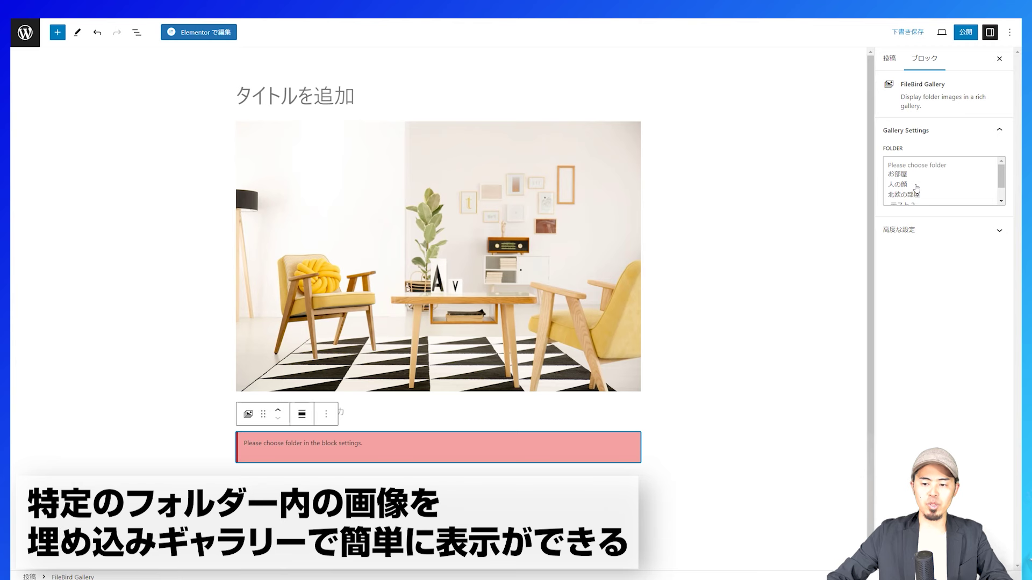
pyautogui.scroll(-2, 917, 188)
pyautogui.scroll(2, 916, 191)
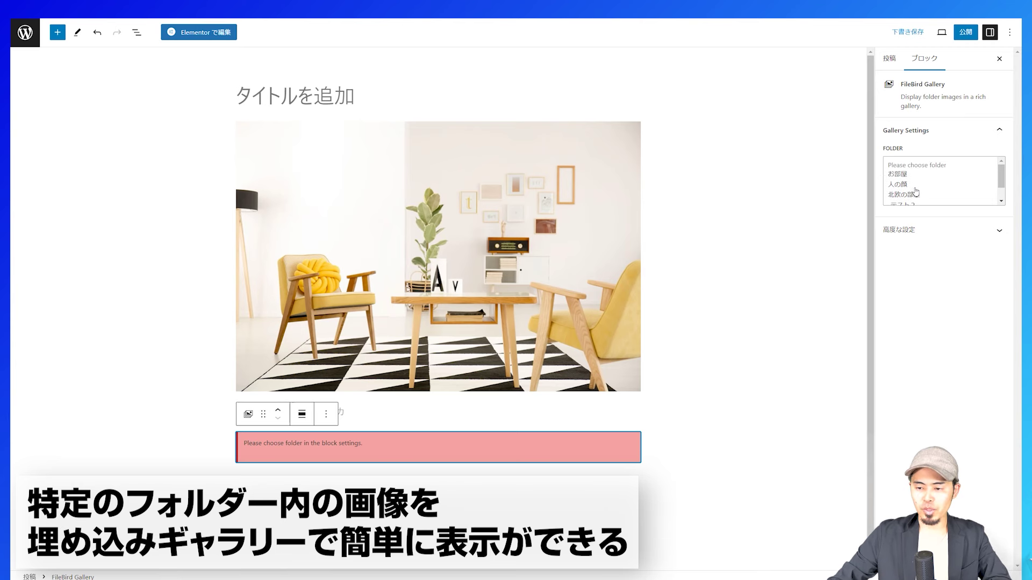
pyautogui.click(904, 174)
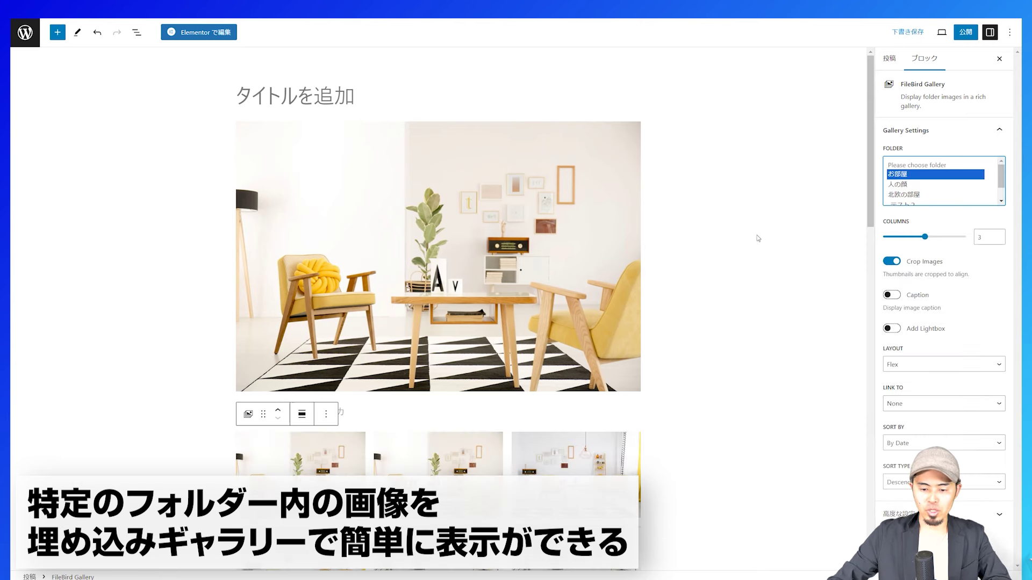
# Step: Enter the placeholder text "aaaaaaa" in the empty paragraph between the image and the gallery, and look over the gallery
pyautogui.scroll(-5, 769, 235)
pyautogui.click(418, 117)
pyautogui.write('aaaaaaa')
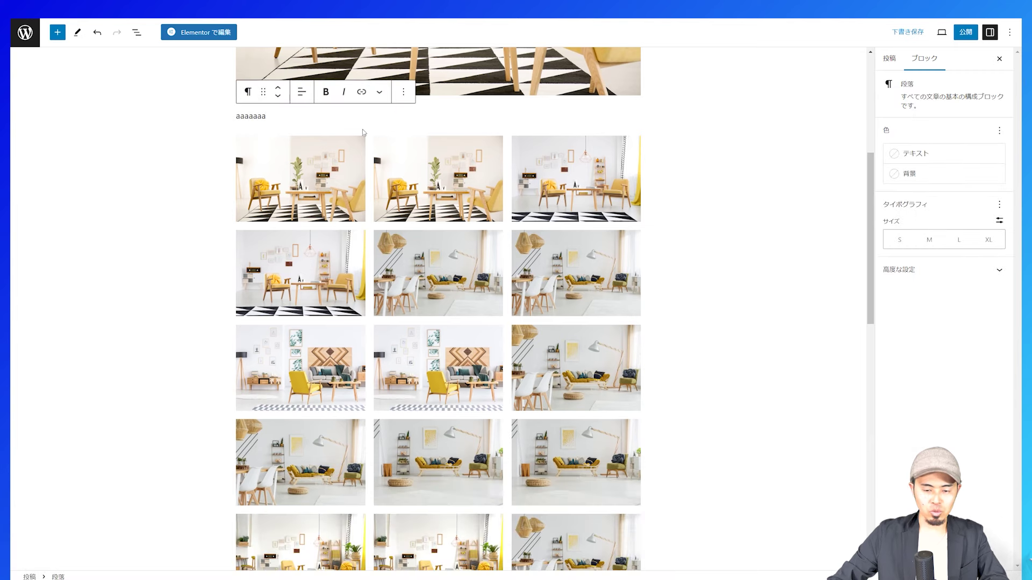
pyautogui.scroll(-4, 495, 204)
pyautogui.scroll(5, 595, 218)
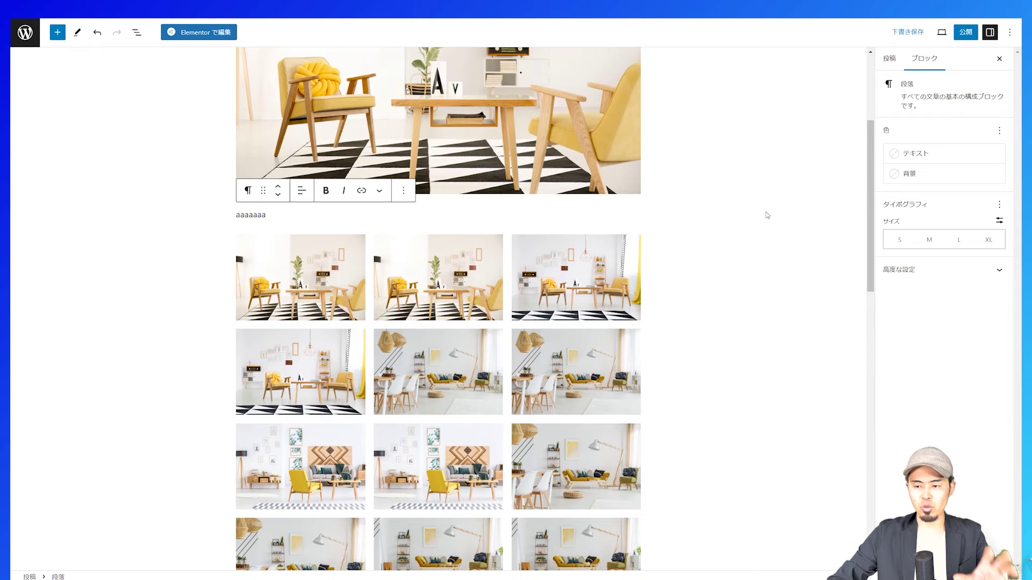
# Step: Set the gallery to 2 columns, try the Masonry layout, and settle on the Grid layout
pyautogui.click(631, 294)
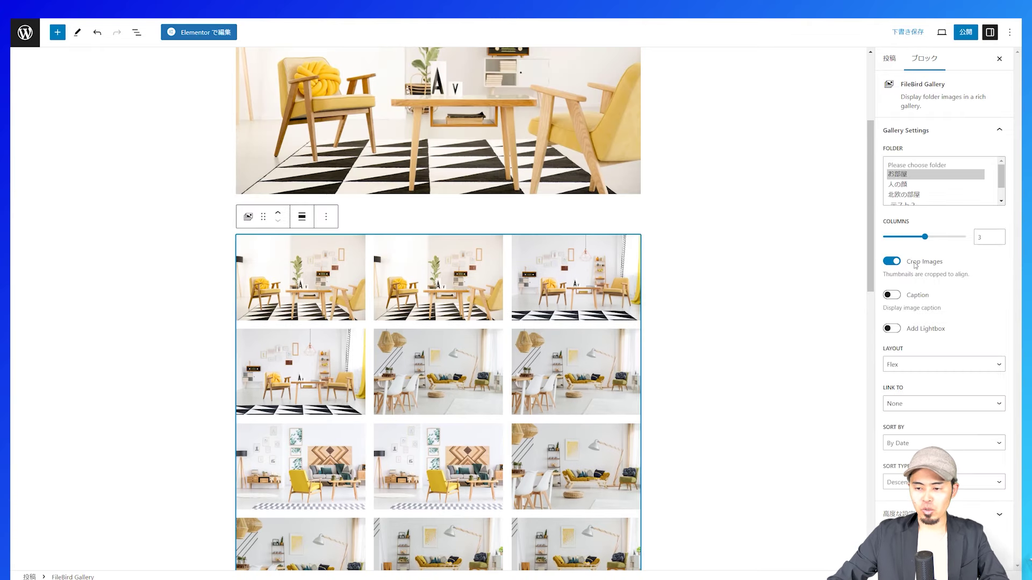
pyautogui.moveTo(924, 238)
pyautogui.mouseDown()
pyautogui.moveTo(941, 239)
pyautogui.moveTo(904, 237)
pyautogui.mouseUp()
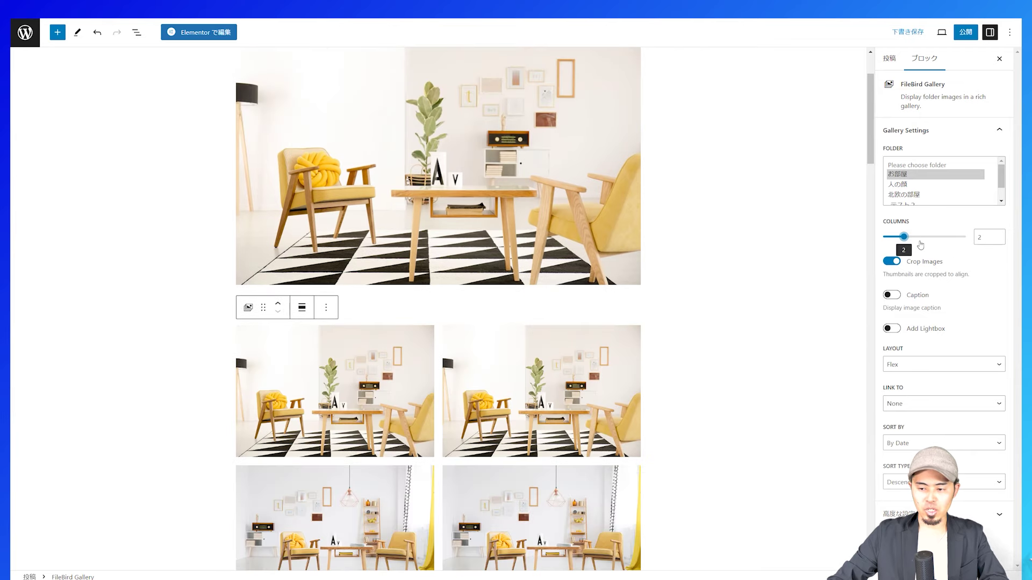
pyautogui.click(944, 364)
pyautogui.click(903, 401)
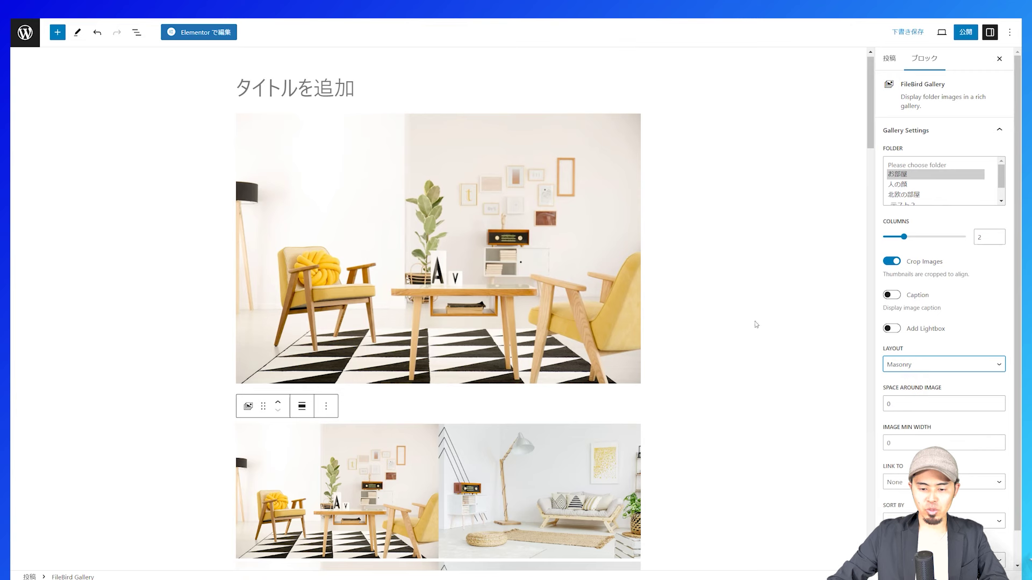
pyautogui.scroll(-3, 752, 317)
pyautogui.click(919, 365)
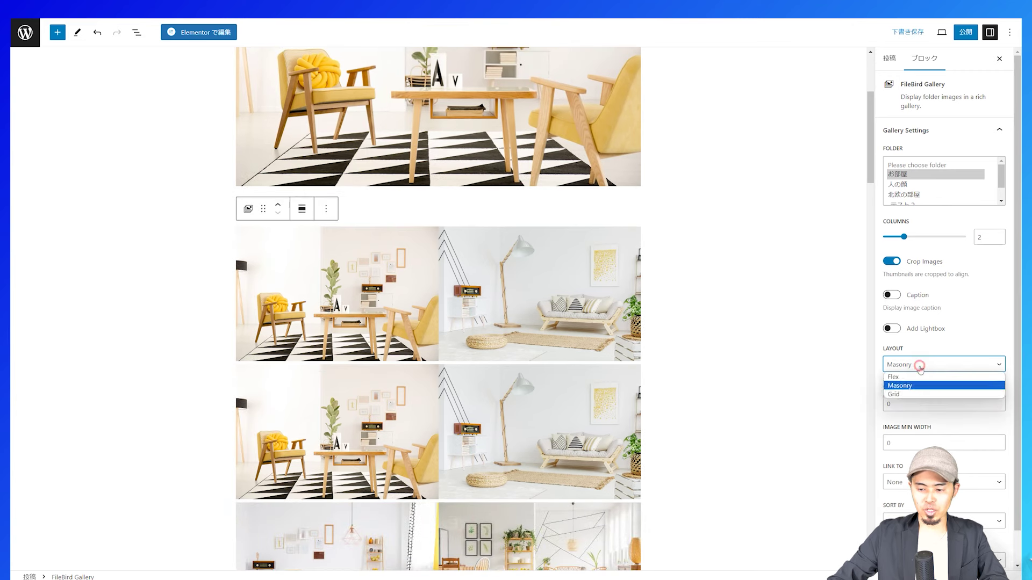
pyautogui.click(919, 399)
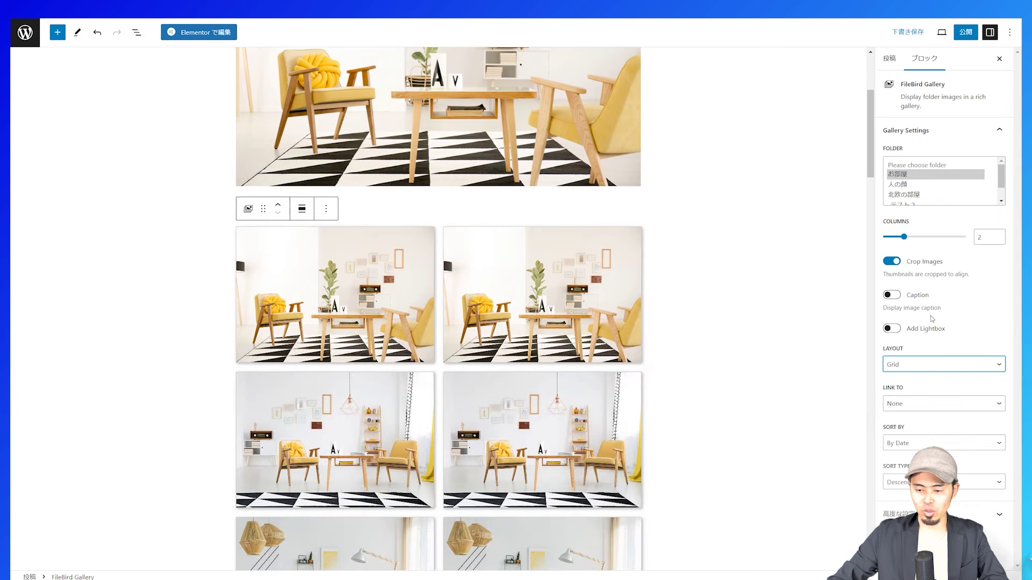
# Step: Keep the gallery's link target at None, sort it By Modified, turn on Add Lightbox, and toggle Crop Images
pyautogui.click(927, 408)
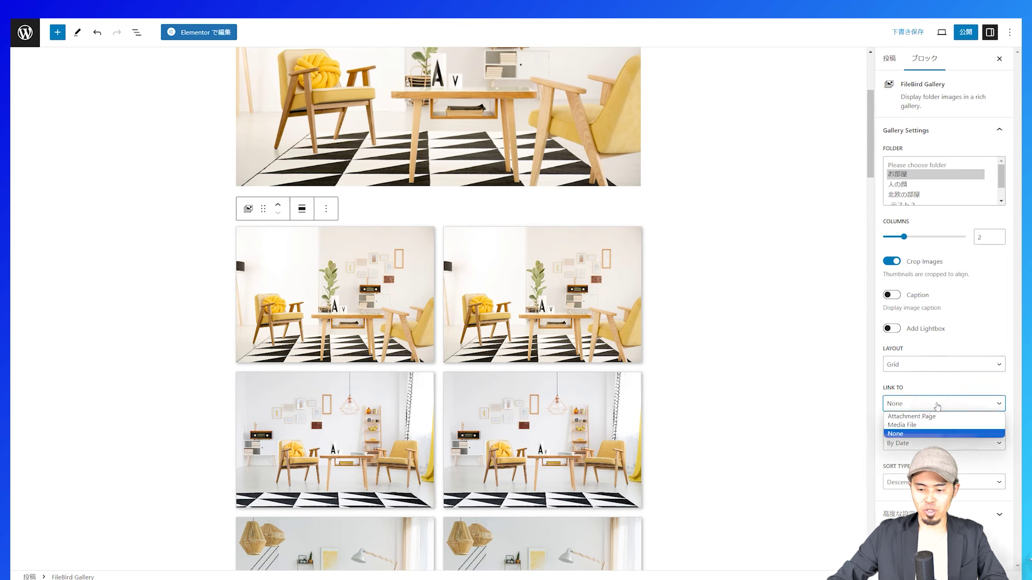
pyautogui.click(920, 434)
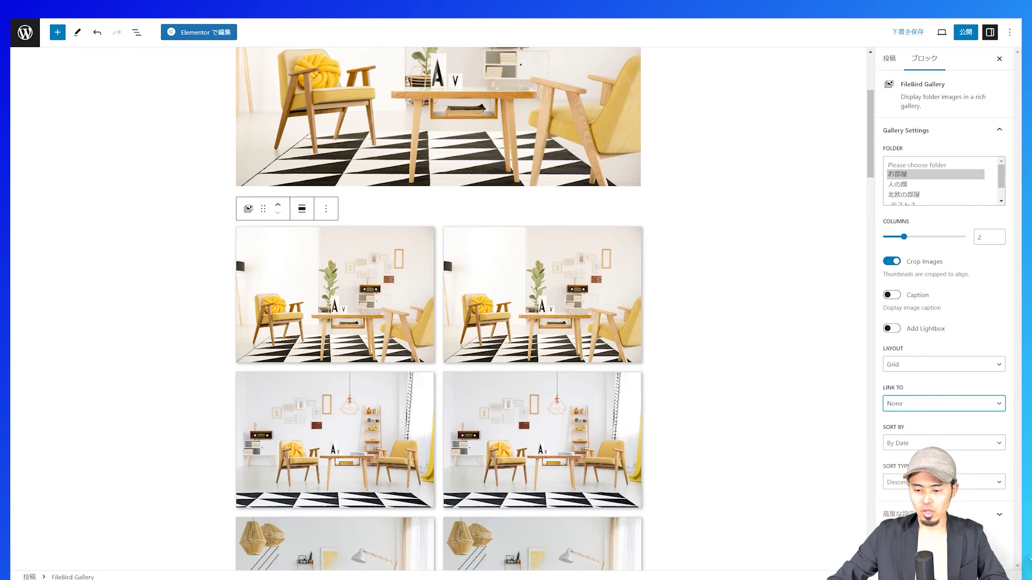
pyautogui.click(920, 442)
pyautogui.click(914, 455)
pyautogui.click(892, 328)
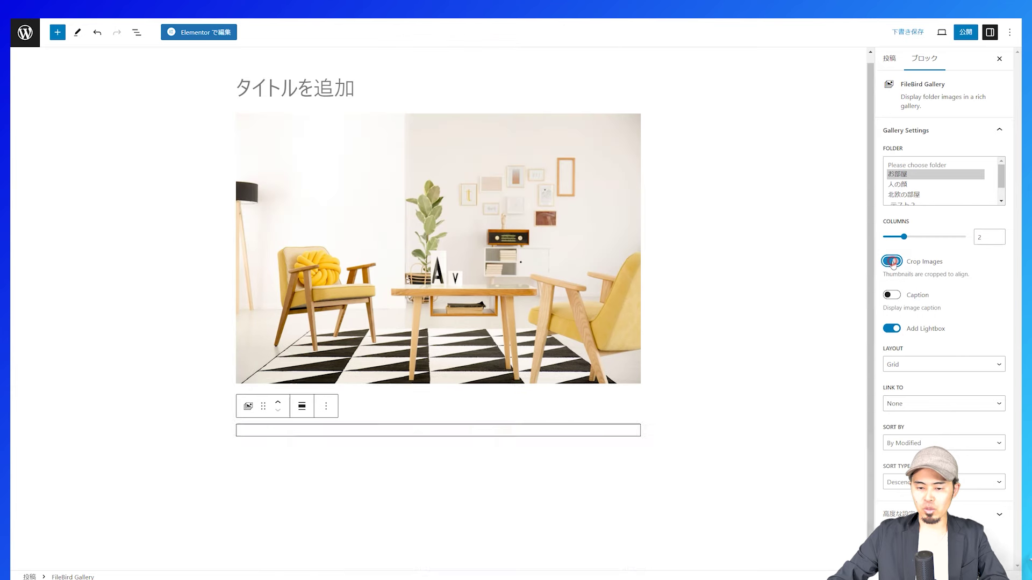
pyautogui.click(892, 261)
# Step: Publish the post containing the image and the FileBird Gallery
pyautogui.click(965, 33)
pyautogui.click(917, 32)
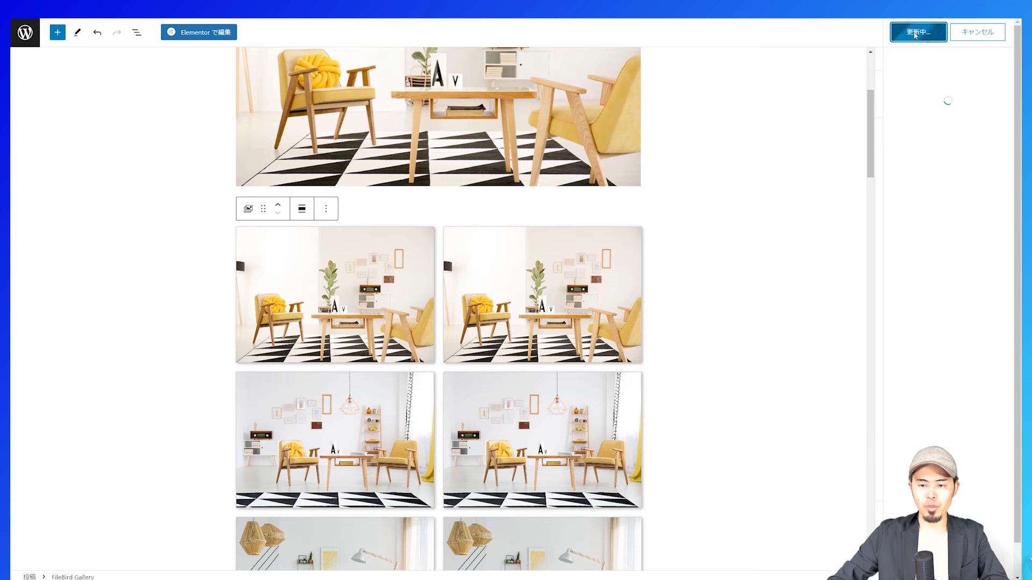
# Step: View the published post on the site and look through the image, the text and the two-column gallery
pyautogui.scroll(2, 741, 157)
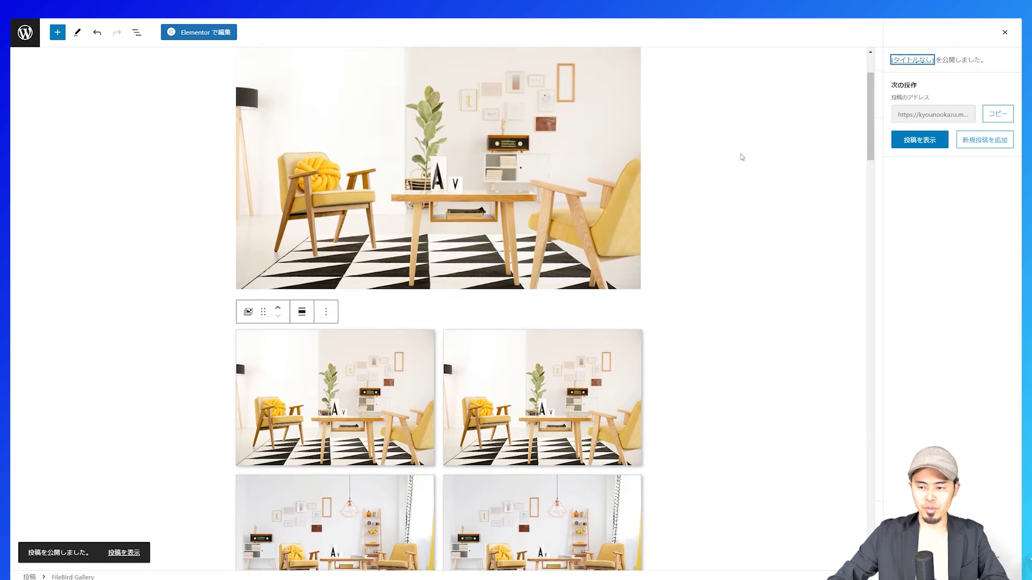
pyautogui.scroll(2, 741, 157)
pyautogui.click(124, 552)
pyautogui.scroll(-5, 340, 255)
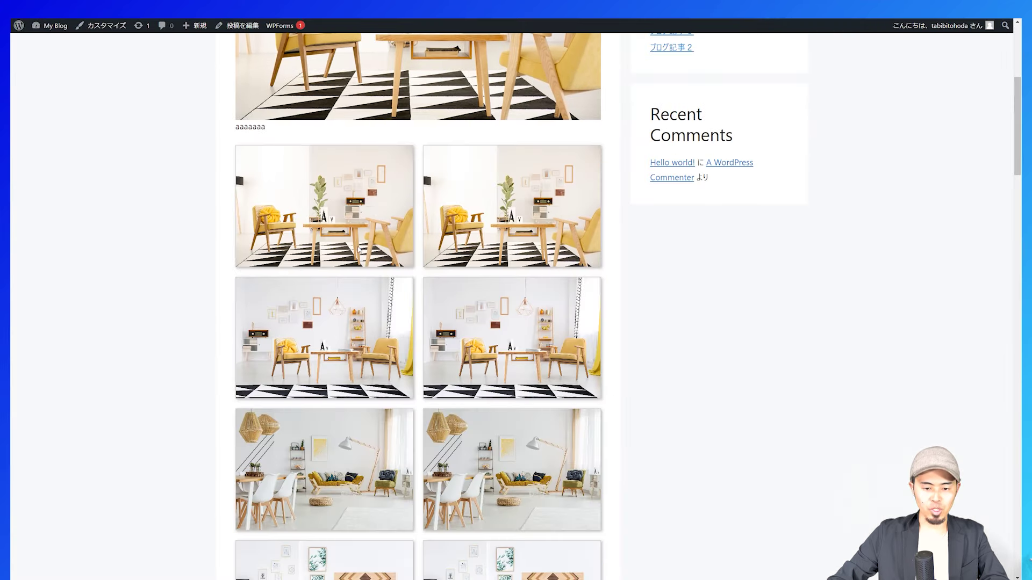
pyautogui.scroll(-10, 478, 214)
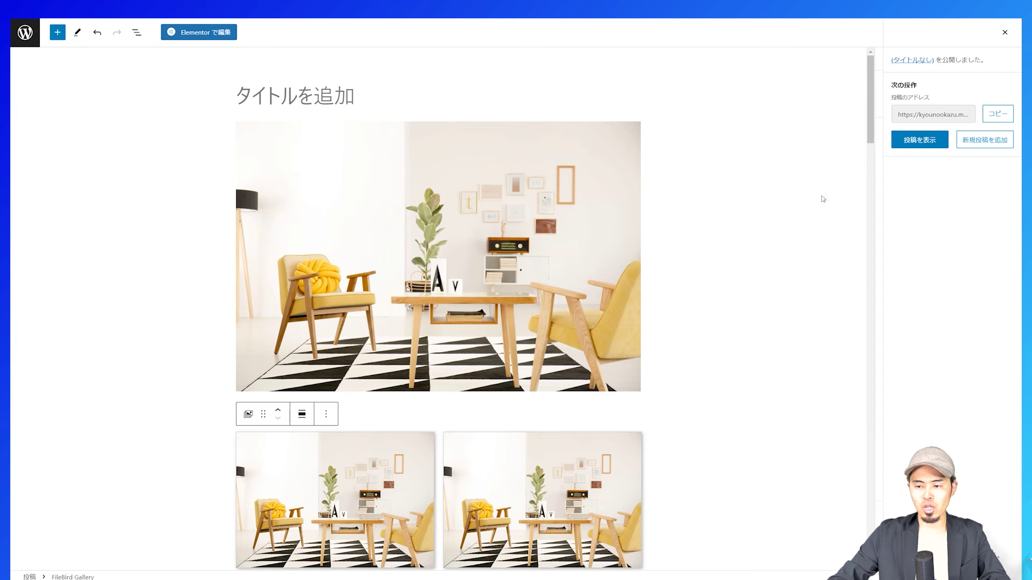
# Step: Return to the editor's block settings for the FileBird Gallery and review the gallery within the post
pyautogui.click(1003, 32)
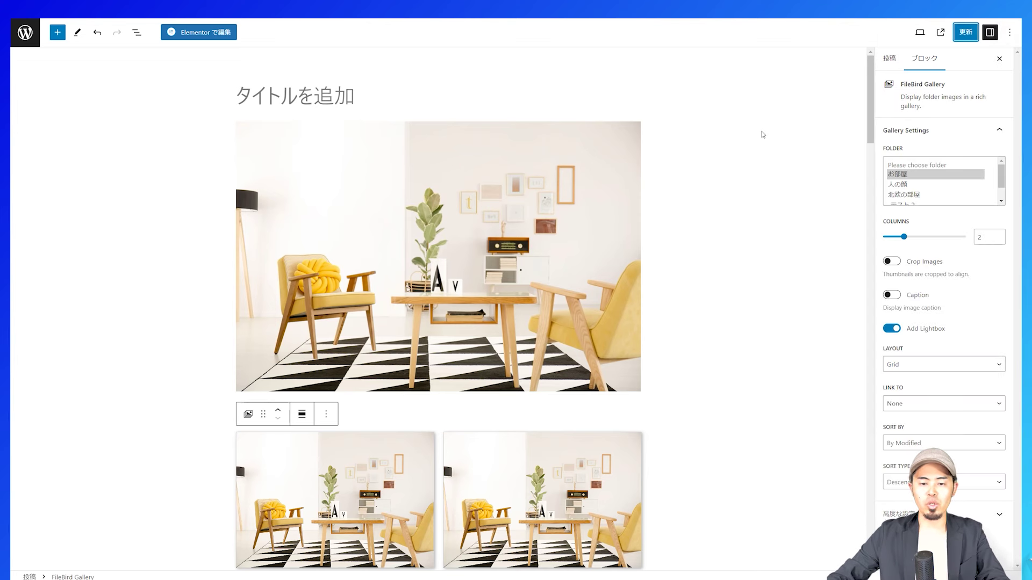
pyautogui.scroll(-15, 741, 156)
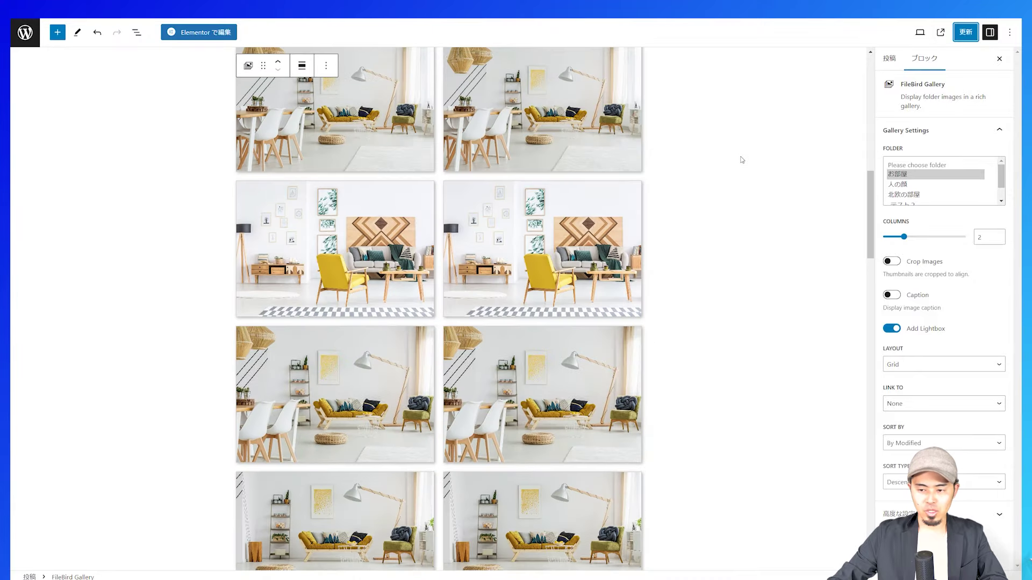
pyautogui.scroll(15, 694, 168)
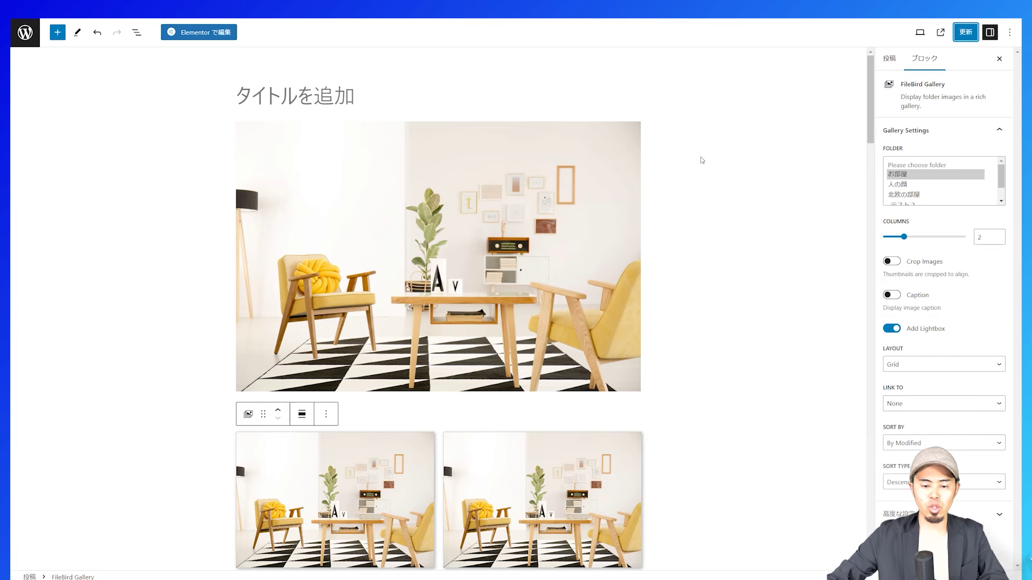
pyautogui.scroll(-4, 696, 169)
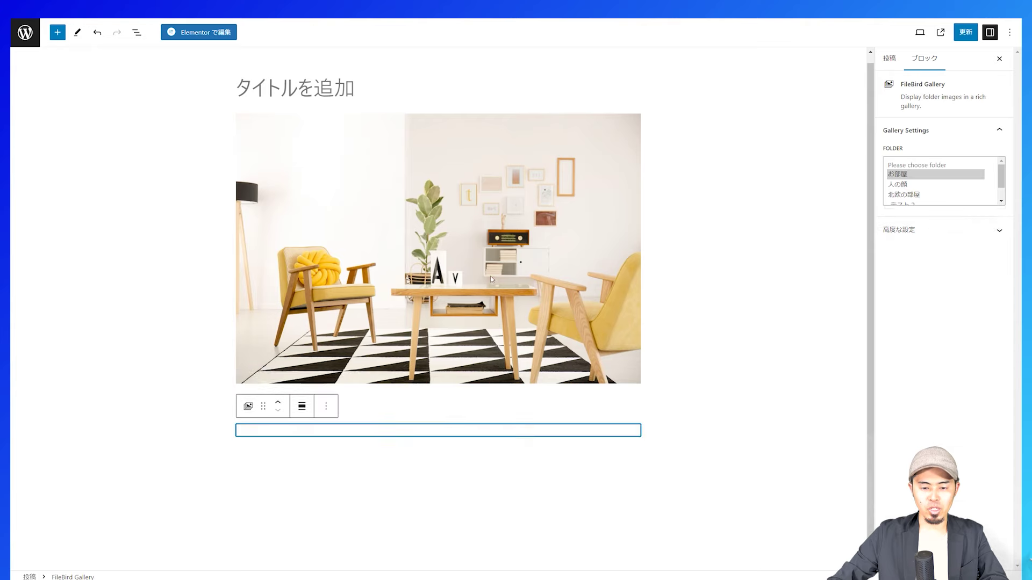
pyautogui.scroll(-5, 573, 238)
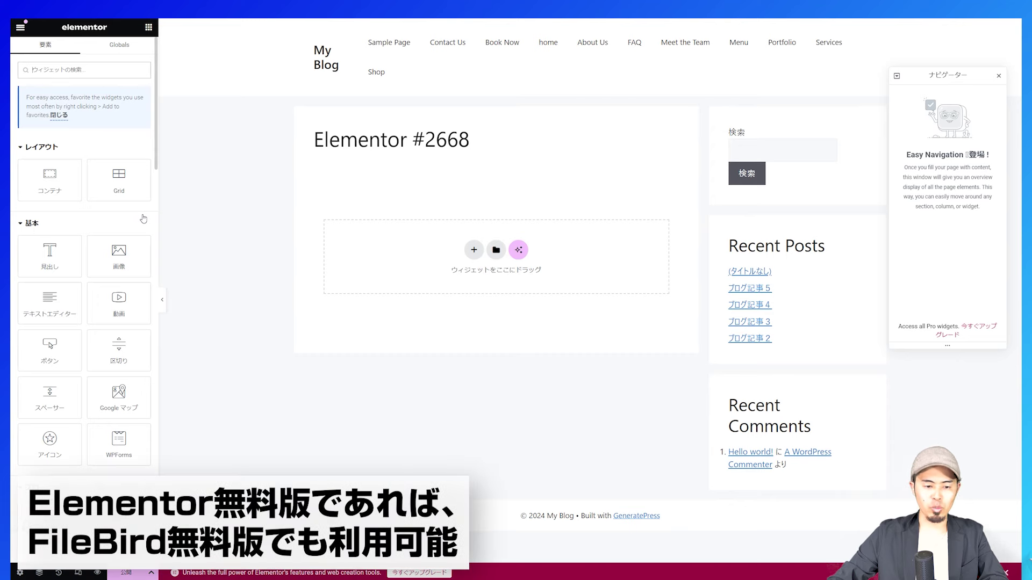
# Step: In the Elementor editor, add an image widget to the page and pick the pink-walled room photo from the モダンな部屋 folder
pyautogui.moveTo(119, 257); pyautogui.dragTo(343, 253)
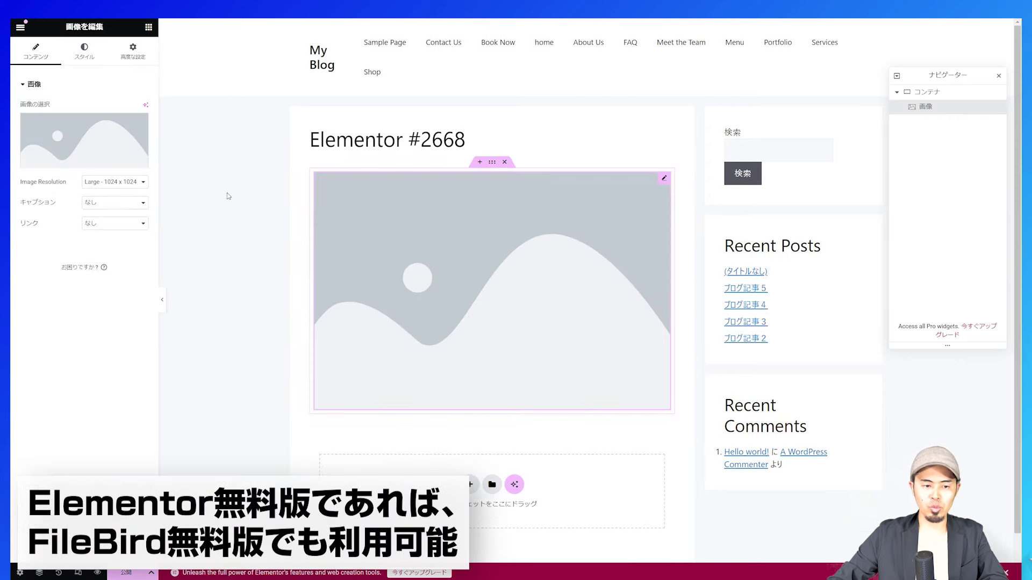
pyautogui.click(78, 139)
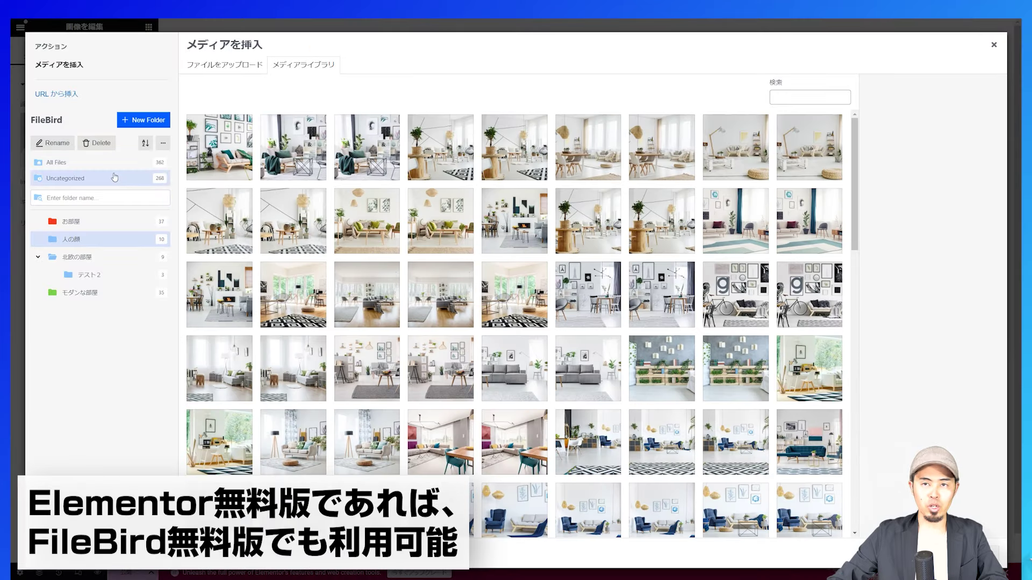
pyautogui.click(91, 171)
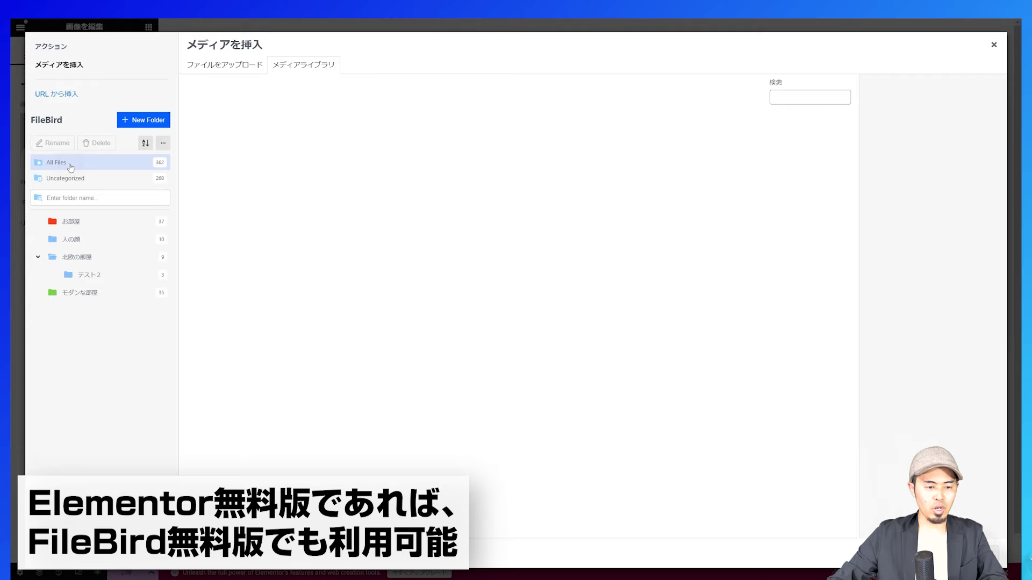
pyautogui.click(81, 293)
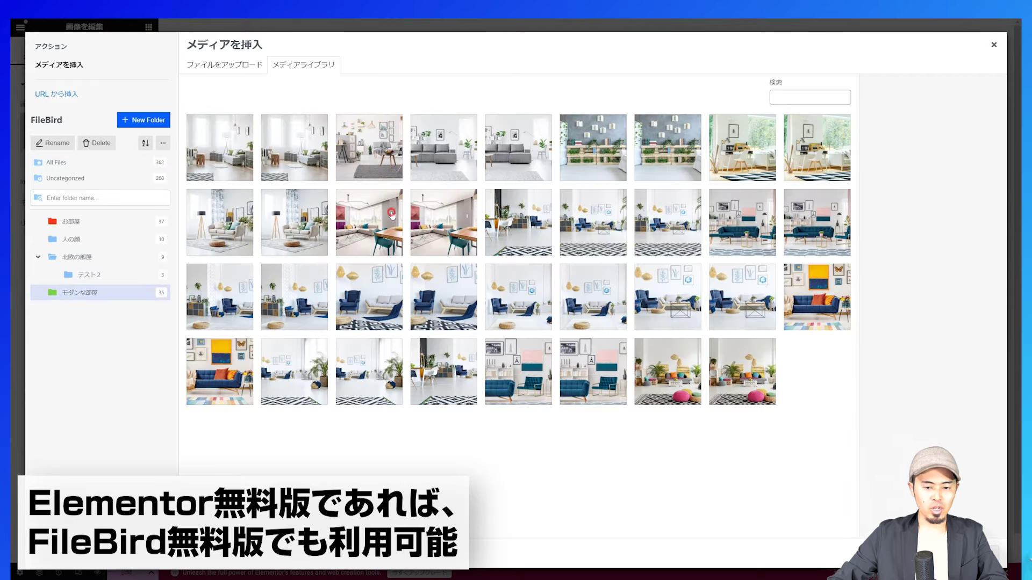
pyautogui.click(391, 215)
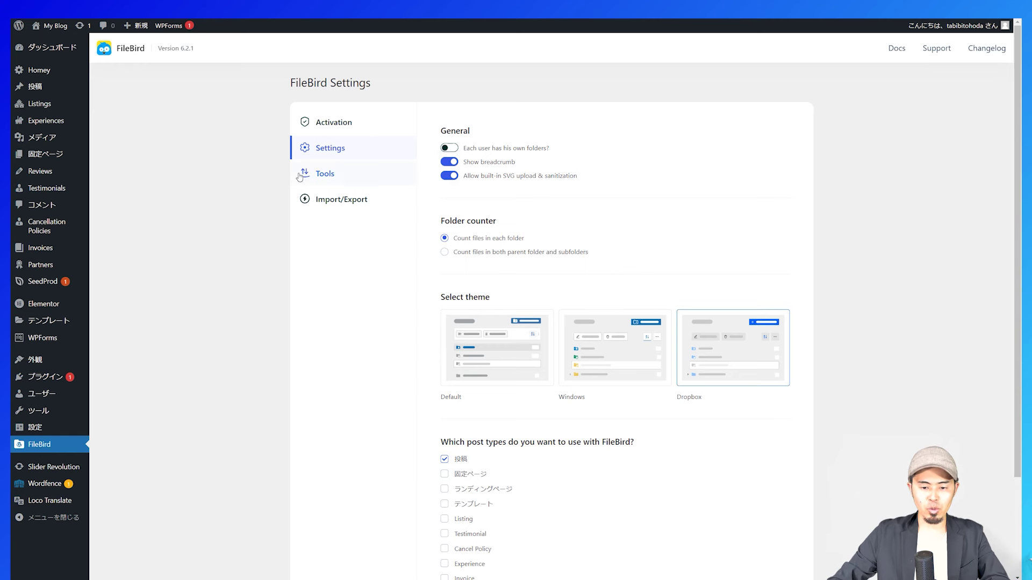
# Step: Translate the FileBird Settings page into Japanese
pyautogui.scroll(-2, 324, 186)
pyautogui.scroll(2, 322, 188)
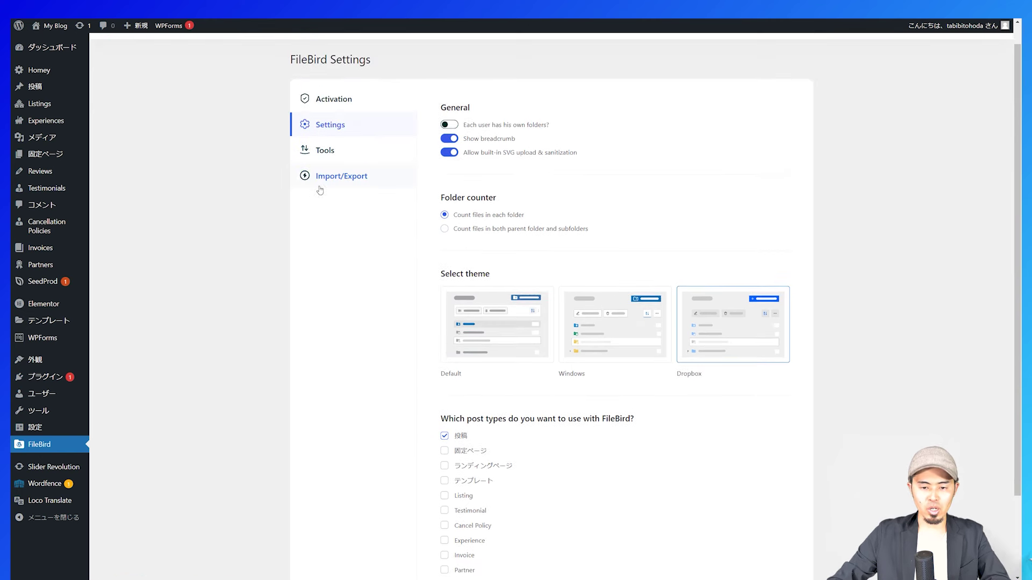
pyautogui.rightClick(276, 186)
pyautogui.click(340, 352)
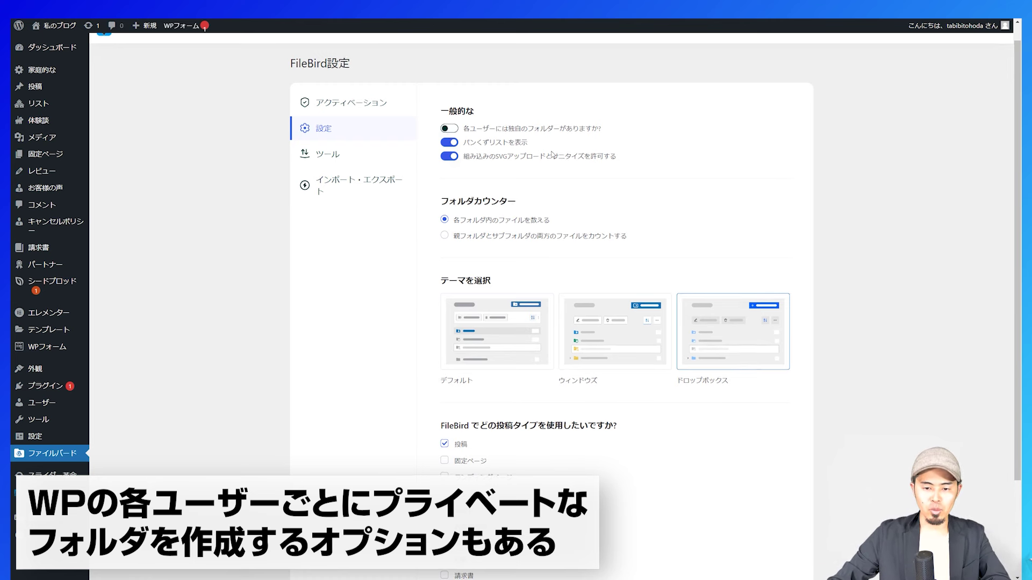
# Step: Review the general options, folder counter, theme choices and supported post types in the FileBird settings
pyautogui.scroll(-2, 591, 215)
pyautogui.click(707, 230)
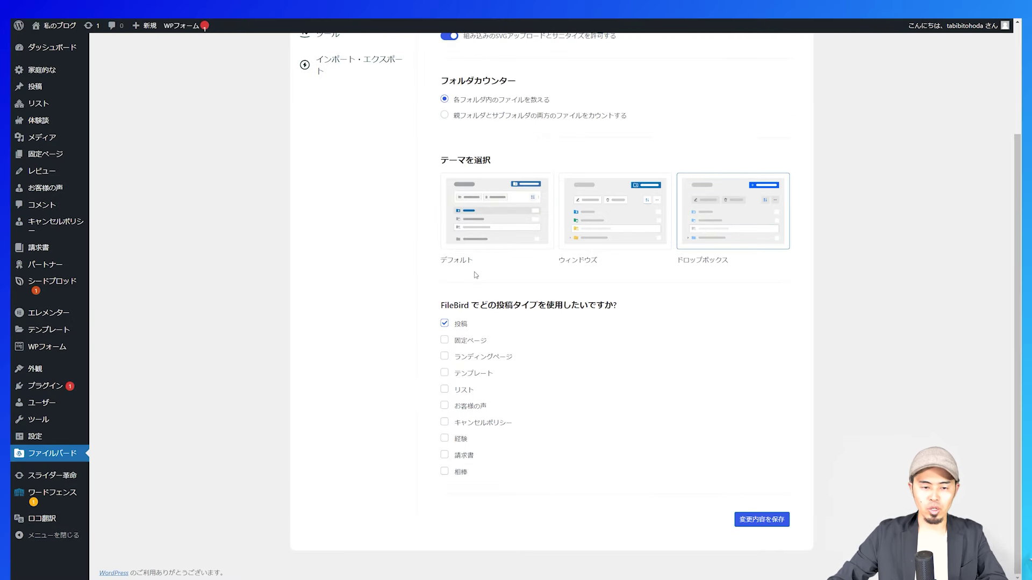
pyautogui.scroll(3, 466, 258)
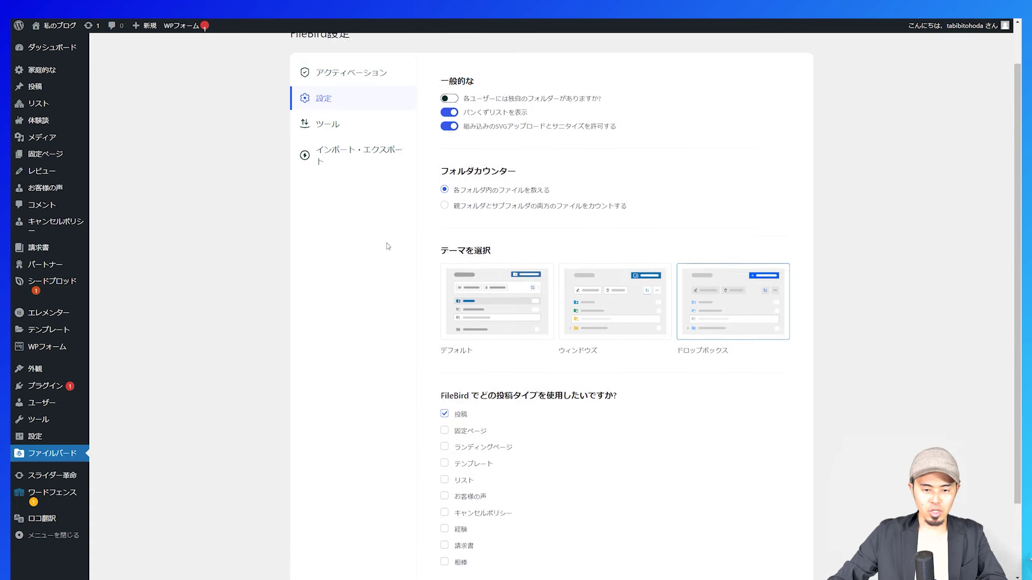
pyautogui.scroll(-3, 386, 242)
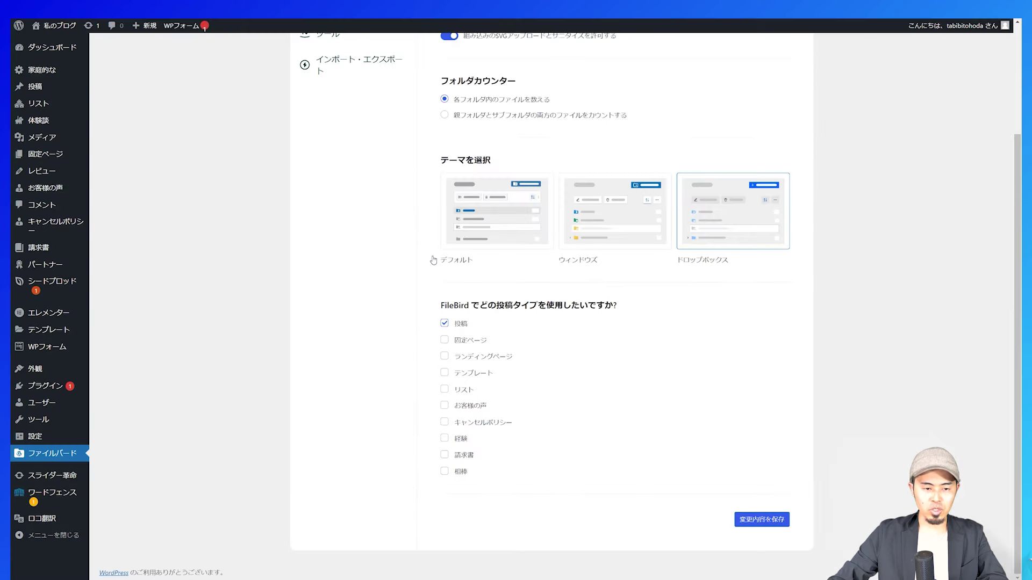
# Step: In the posts list, narrow the folder sidebar slightly and view the WordPress, マーケティング記事, All Posts and Uncategorized folders
pyautogui.click(76, 86)
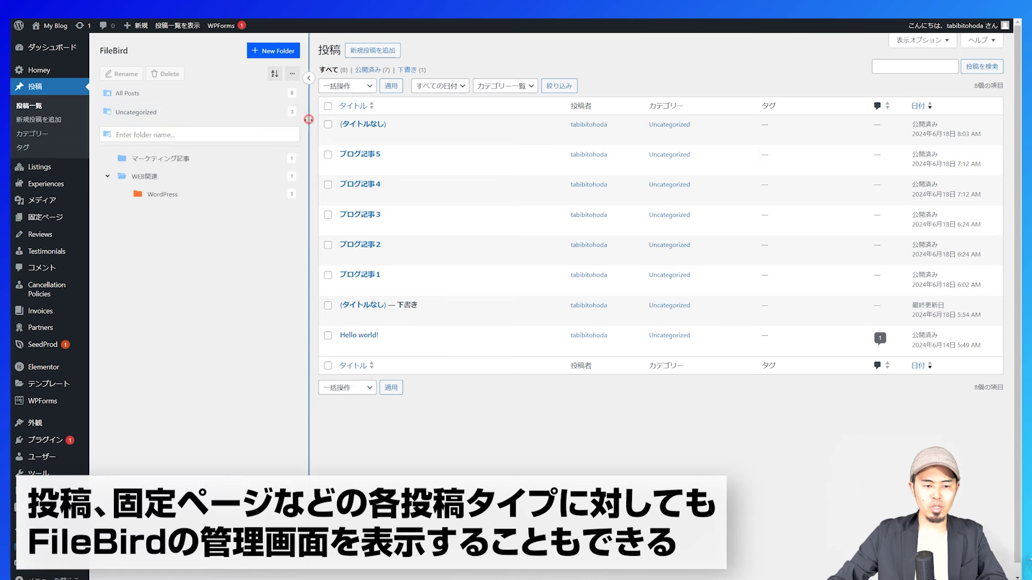
pyautogui.moveTo(309, 123); pyautogui.dragTo(302, 126)
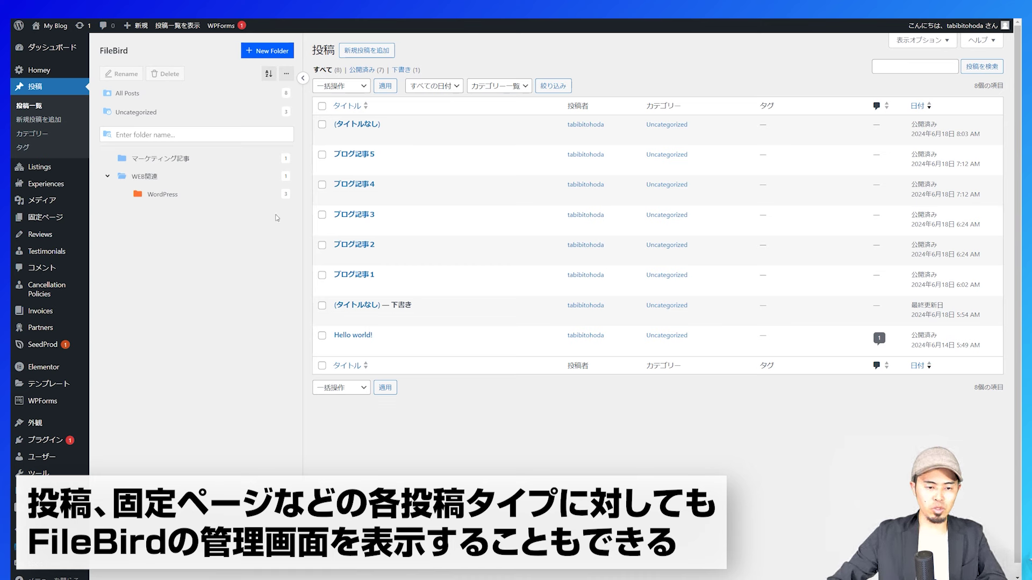
pyautogui.click(180, 194)
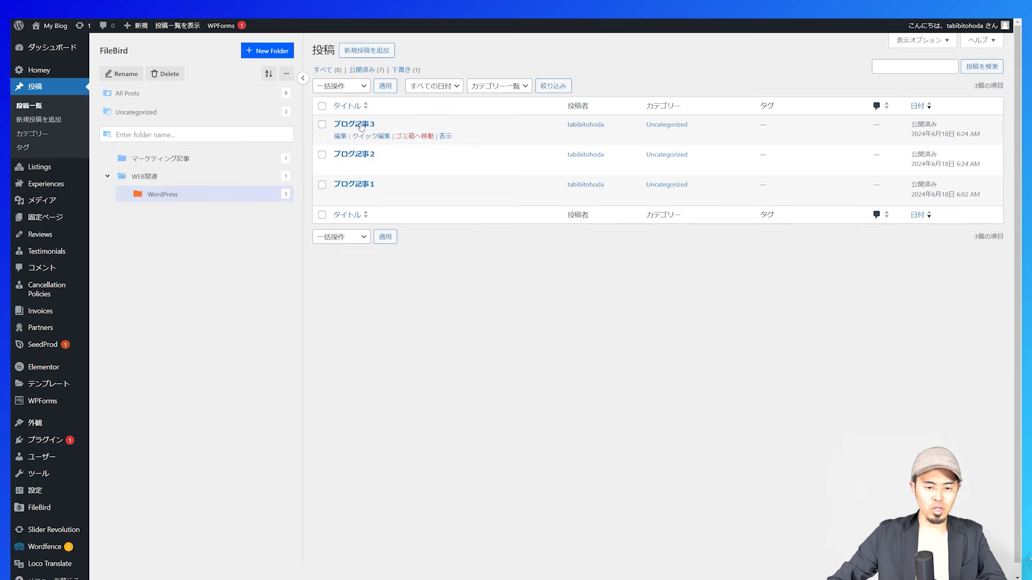
pyautogui.click(205, 159)
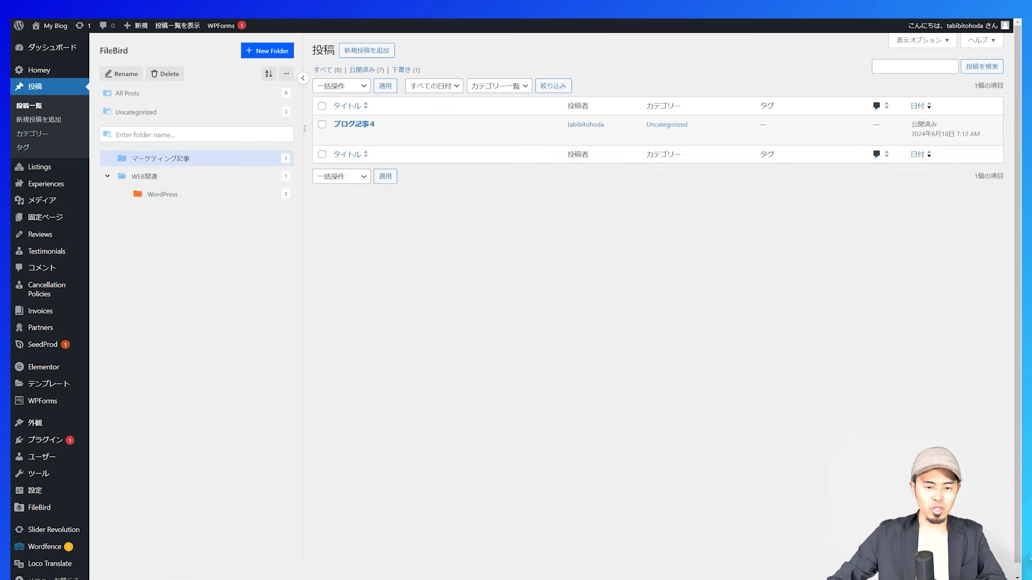
pyautogui.click(162, 94)
pyautogui.click(171, 112)
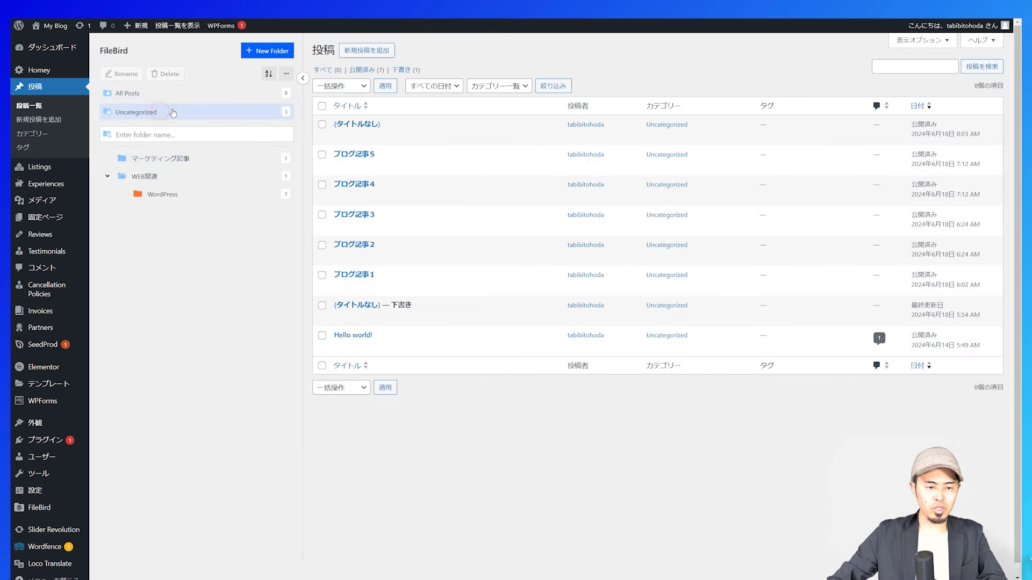
# Step: From All Posts, move ブログ記事4 into the WordPress folder and open that folder
pyautogui.click(177, 94)
pyautogui.moveTo(349, 187); pyautogui.dragTo(195, 197)
pyautogui.click(195, 196)
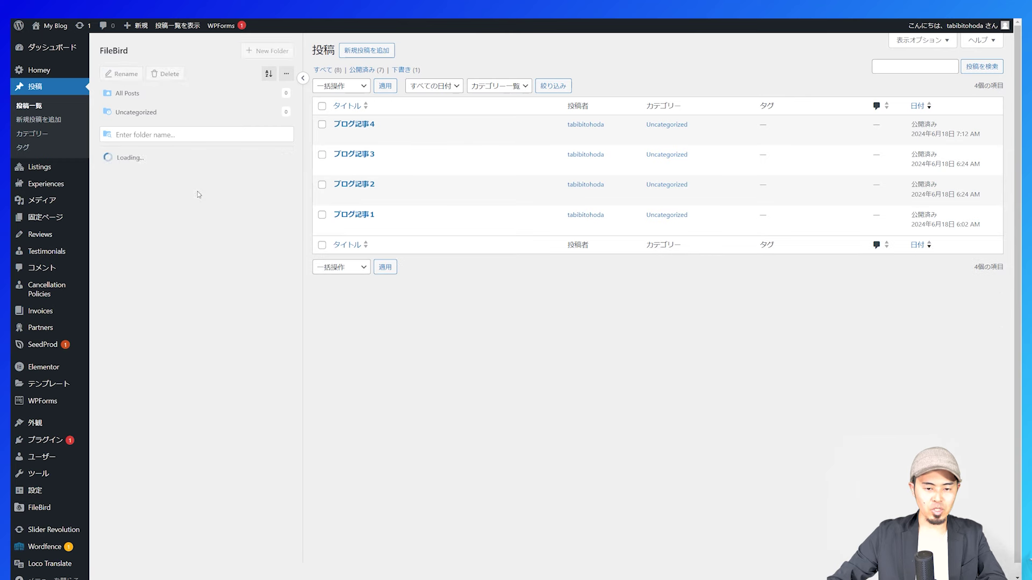
# Step: From Uncategorized, move ブログ記事5 into the マーケティング記事 folder and open that folder
pyautogui.click(188, 113)
pyautogui.moveTo(361, 155); pyautogui.dragTo(199, 163)
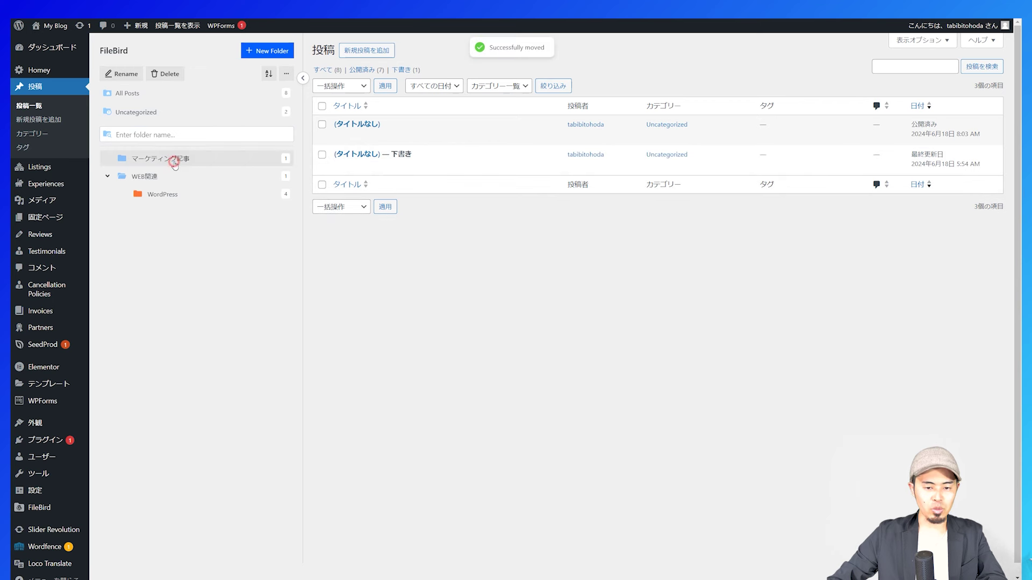
pyautogui.click(175, 159)
pyautogui.click(233, 133)
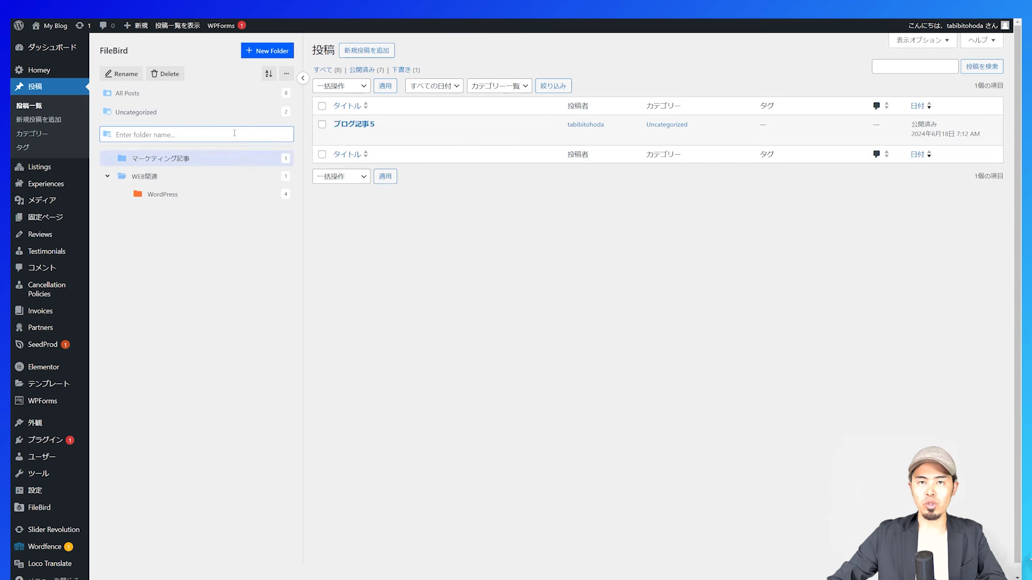
pyautogui.click(148, 122)
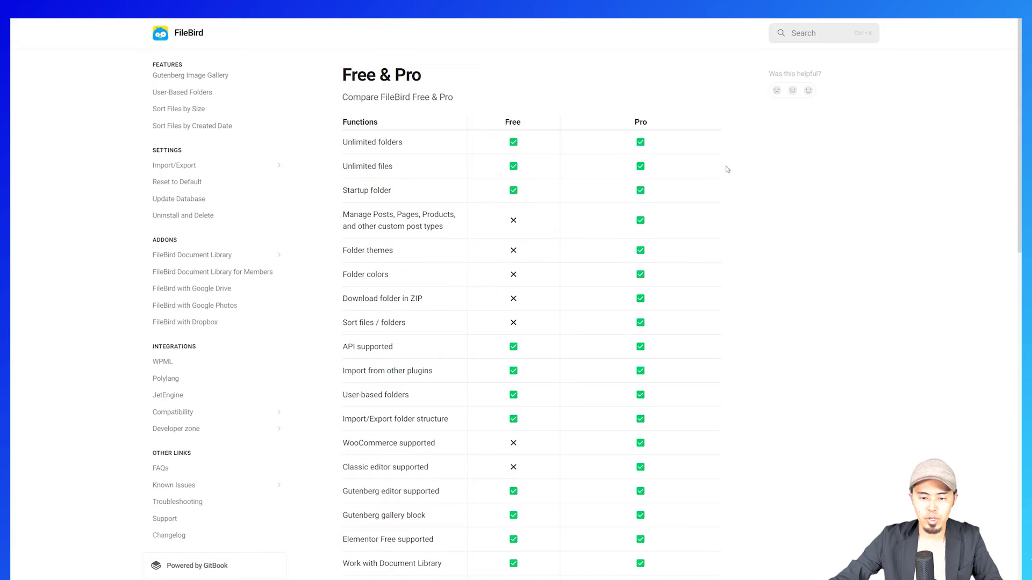
# Step: Look through the Free & Pro feature comparison table in the FileBird documentation
pyautogui.scroll(-12, 728, 170)
pyautogui.scroll(-2, 727, 168)
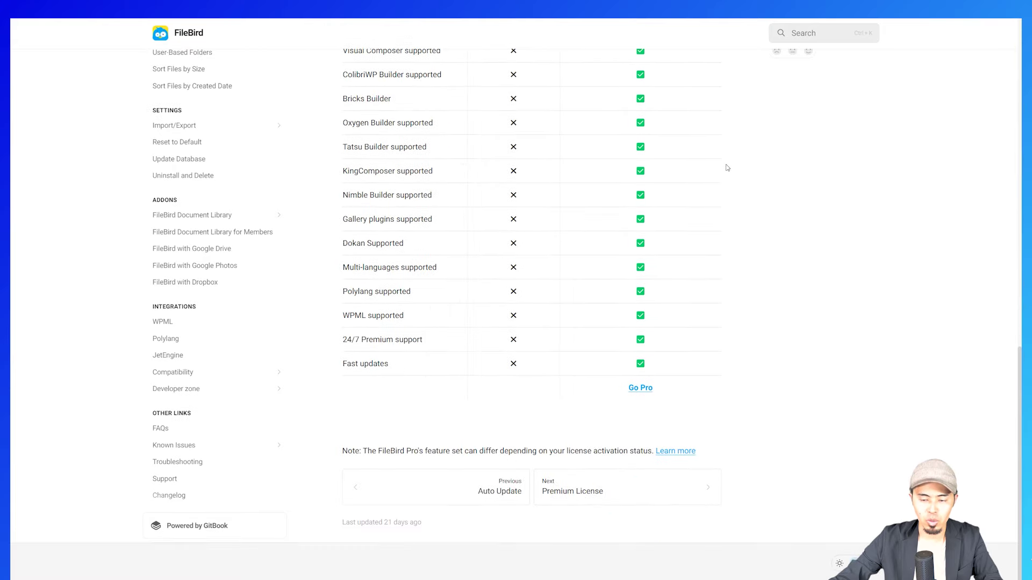
pyautogui.scroll(10, 725, 167)
pyautogui.scroll(4, 726, 166)
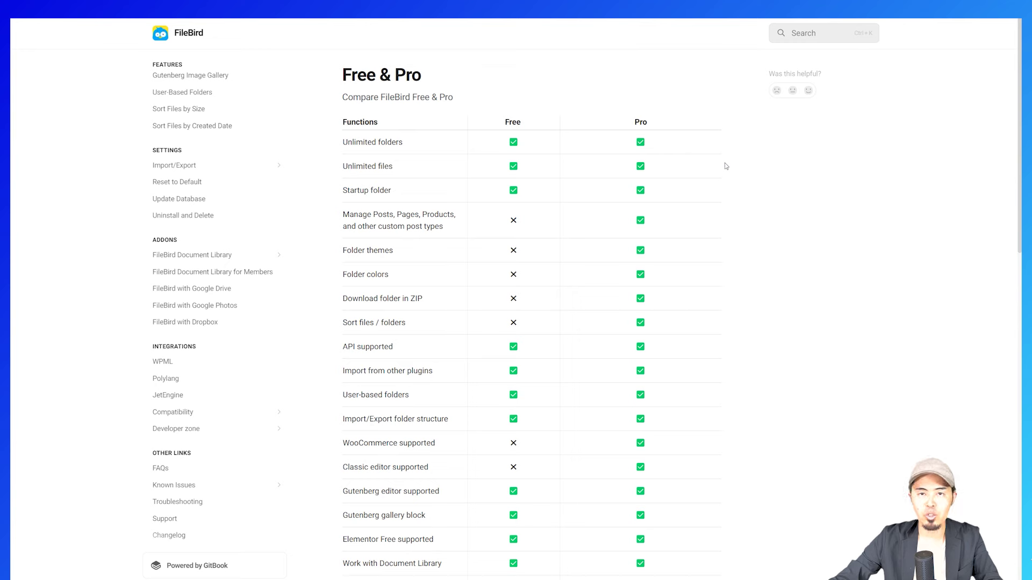